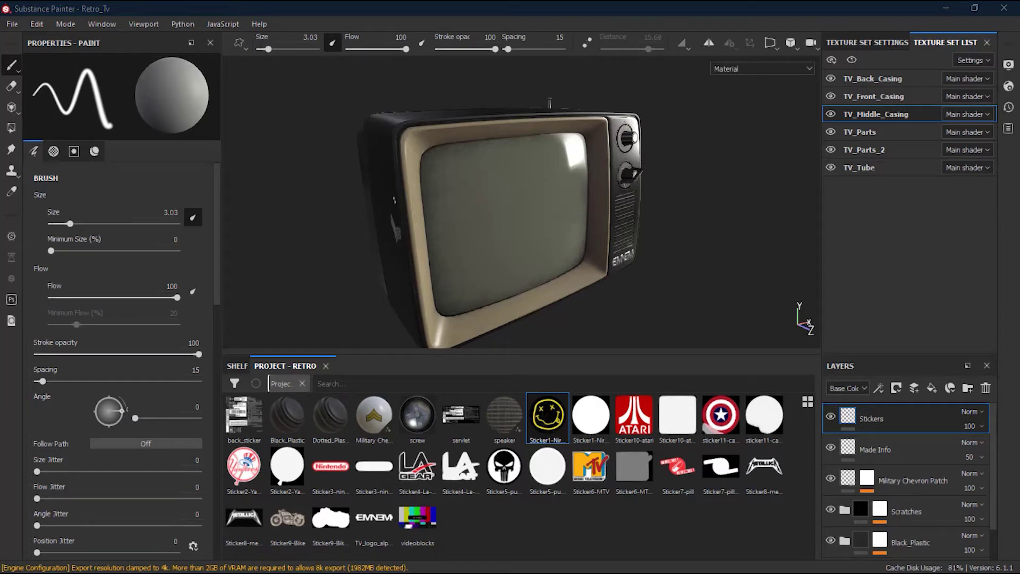
Choose the Basic Hard brush from the shelf for painting on the Stickers layer of TV_Middle_Casing.
alt+drag(419, 185, 459, 211)
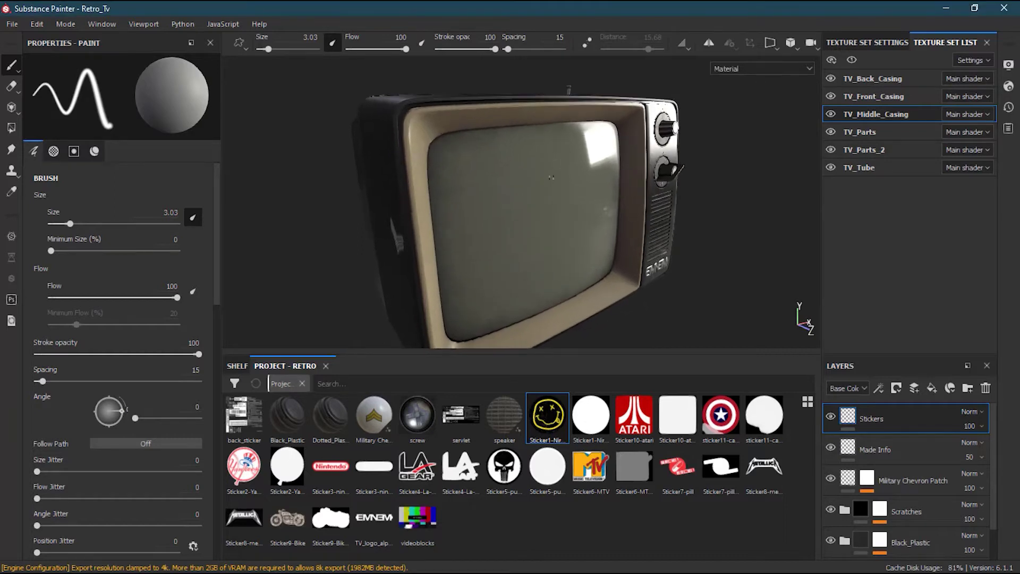
alt+middle_drag(556, 188, 558, 228)
alt+drag(498, 202, 381, 206)
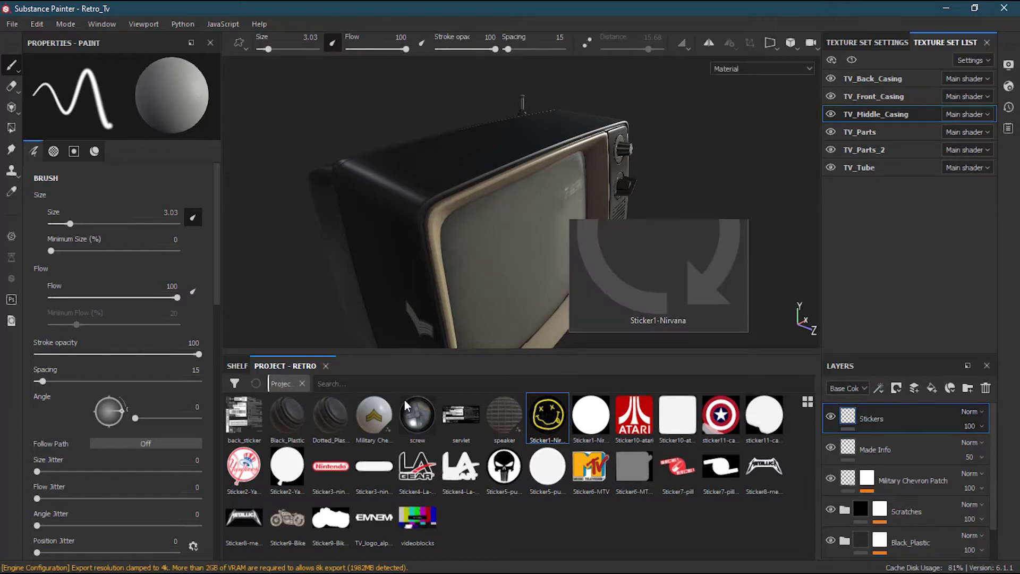
click(236, 366)
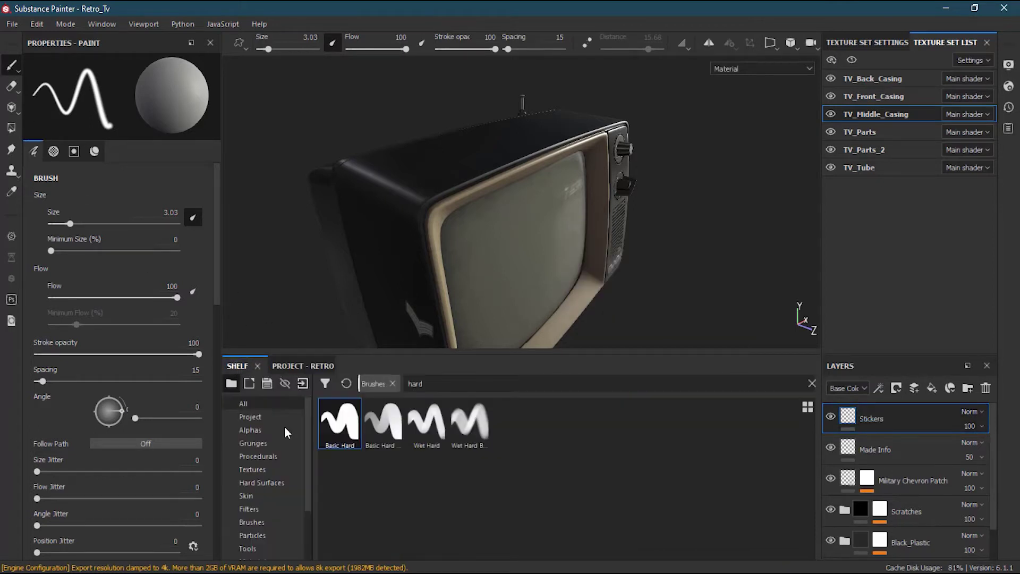
click(342, 425)
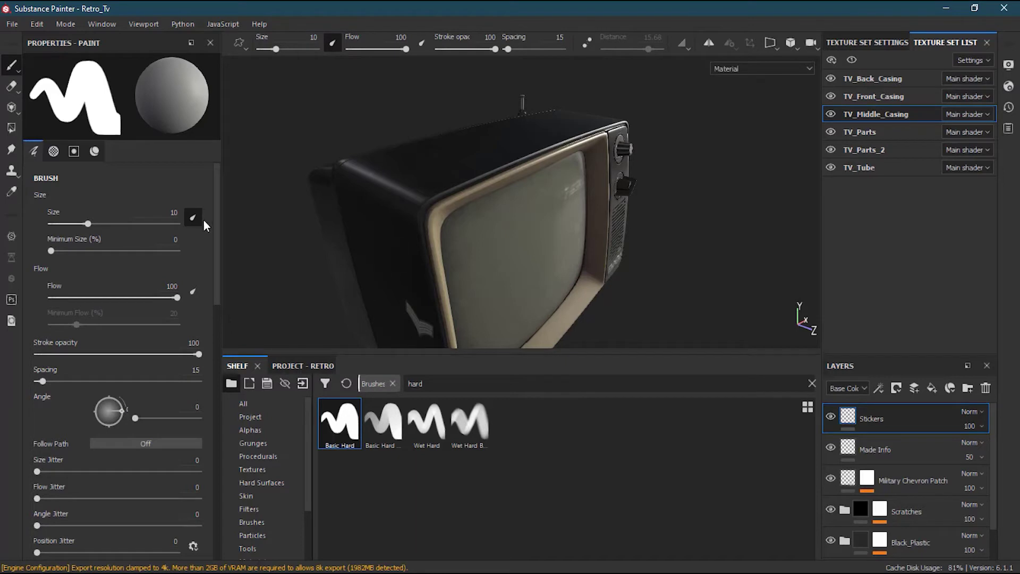
Assign Sticker1-Nirvana as the brush's base color and Sticker1-Nirvana-alpha as its alpha.
click(306, 367)
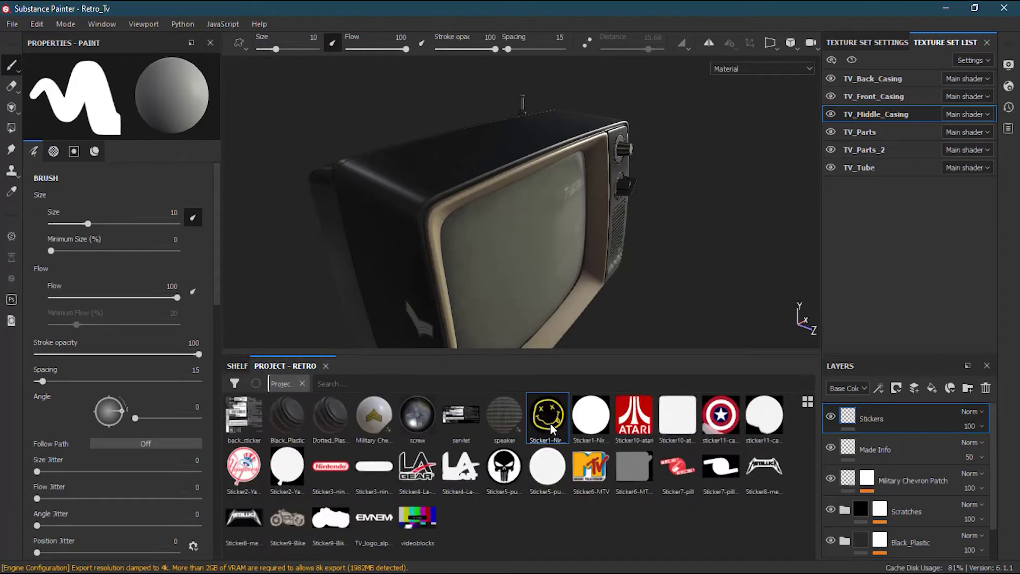
mouse_move(217, 258)
mouse_down()
mouse_move(208, 491)
mouse_move(209, 480)
mouse_up()
drag(555, 422, 101, 341)
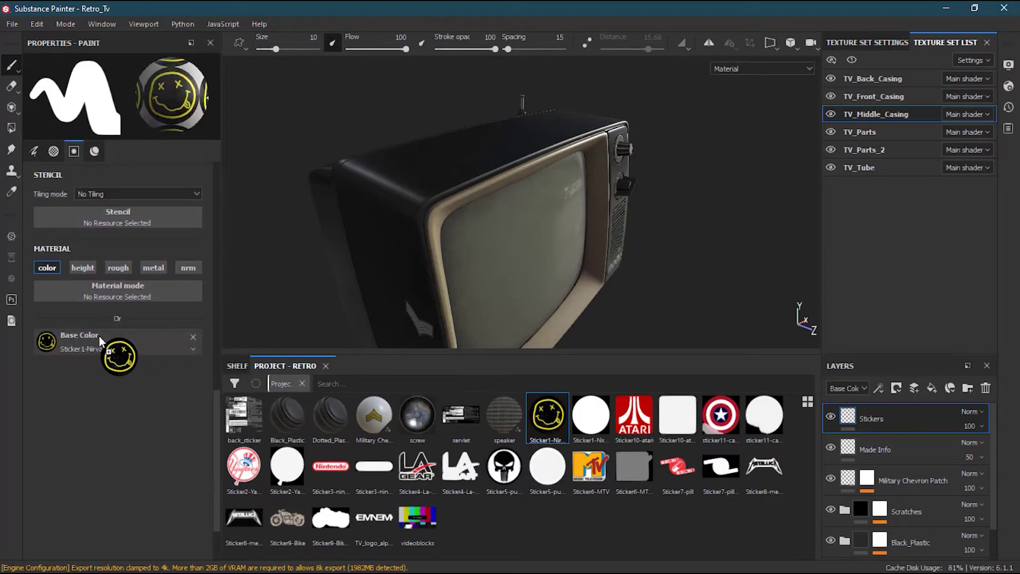
mouse_move(215, 414)
mouse_down()
mouse_move(212, 337)
mouse_move(132, 309)
mouse_up()
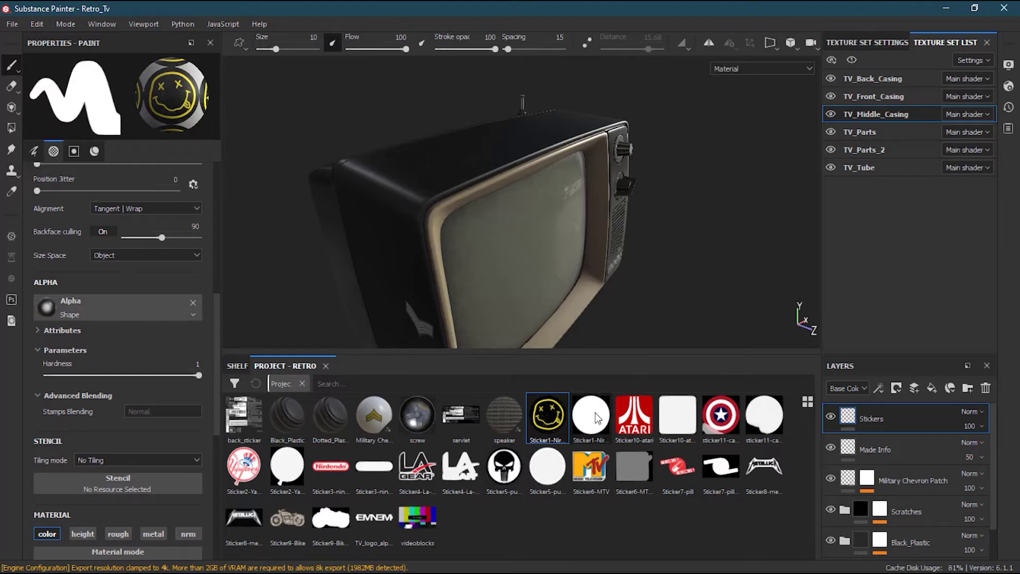
drag(595, 412, 127, 298)
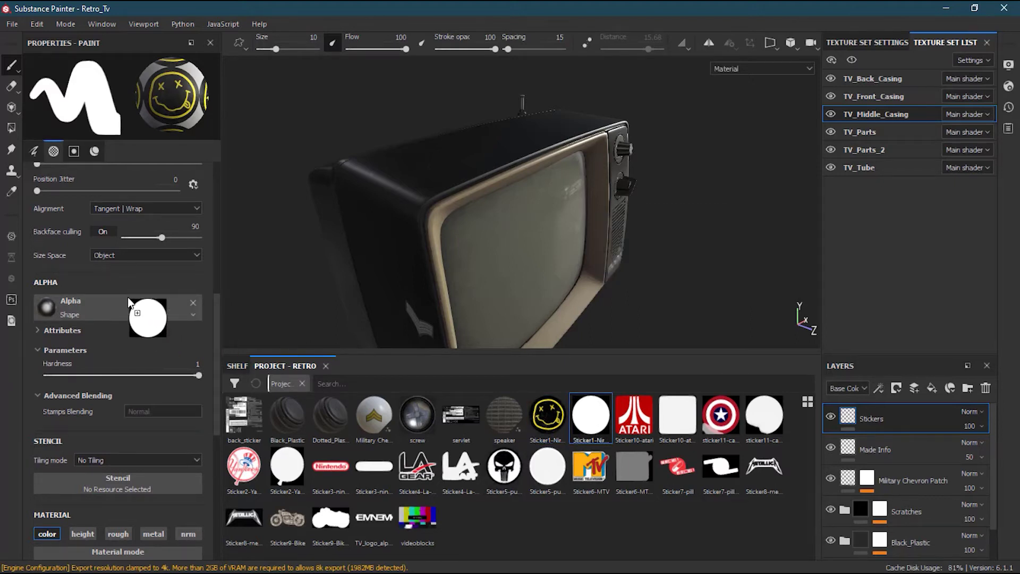
Try stamping the Nirvana smiley at brush size 10 on the upper side edge of the TV's middle casing, and undo it.
alt+right_drag(367, 223, 375, 270)
alt+drag(374, 270, 460, 220)
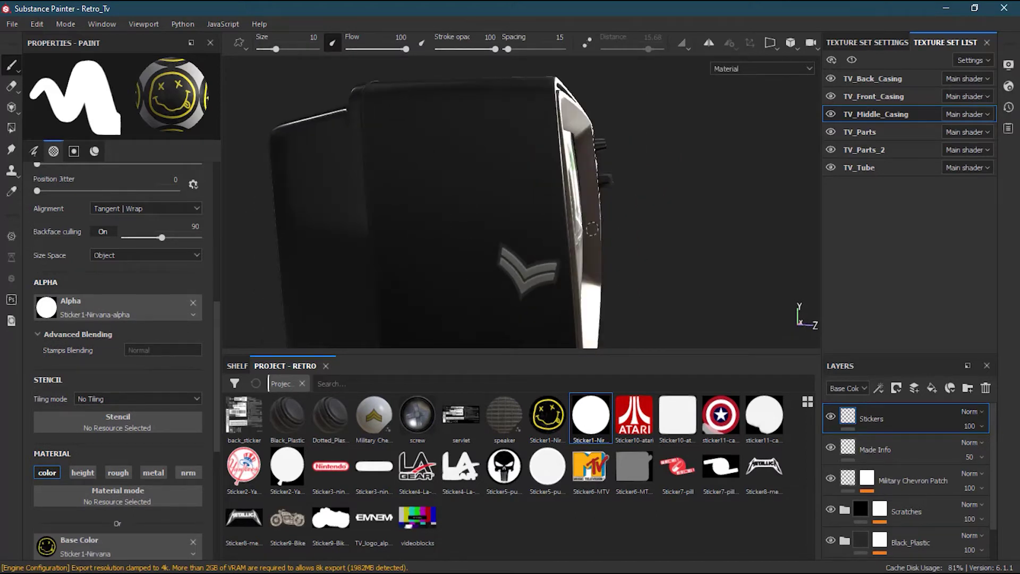
shift+right_drag(733, 222, 689, 225)
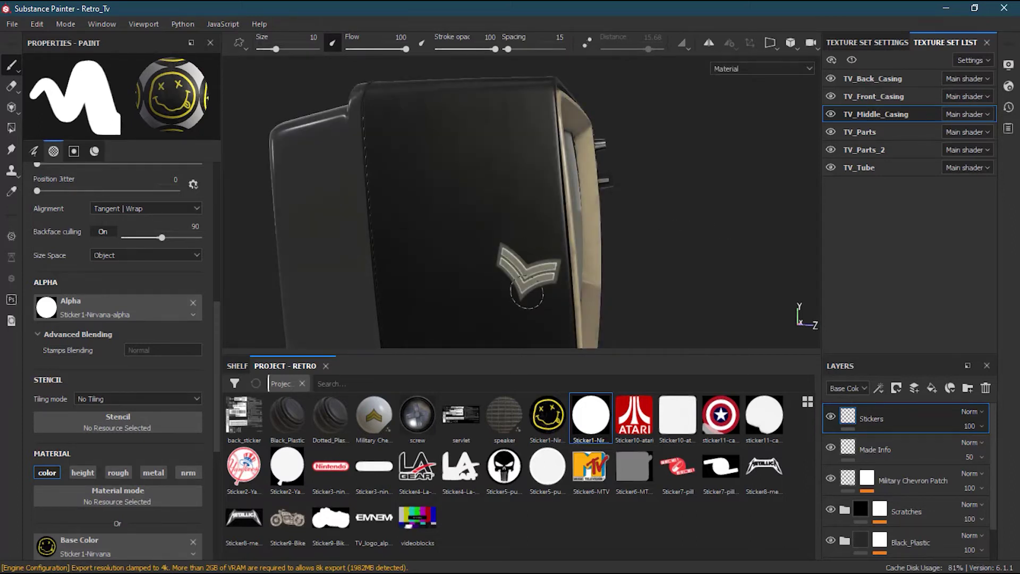
alt+drag(525, 297, 508, 326)
alt+middle_drag(498, 244, 495, 303)
alt+drag(495, 304, 494, 314)
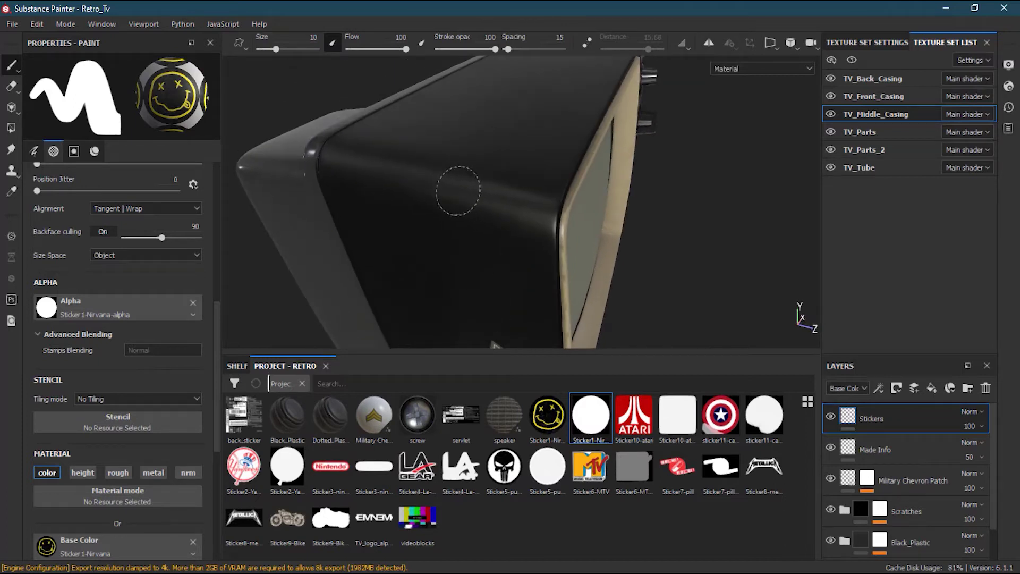
click(458, 190)
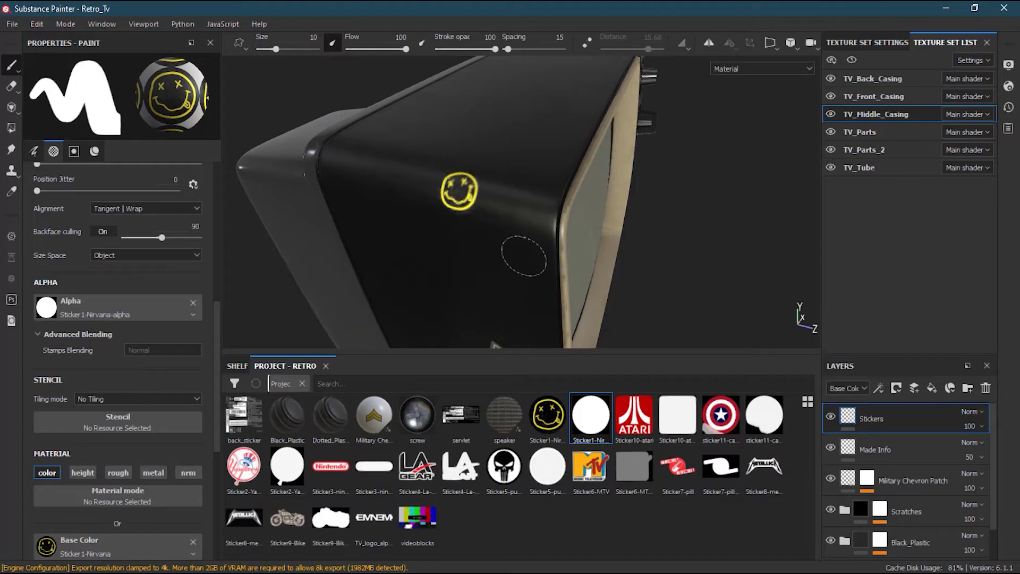
mouse_move(503, 248)
alt+right_down()
mouse_move(626, 193)
mouse_move(808, 186)
mouse_move(815, 221)
mouse_move(447, 247)
alt+right_up()
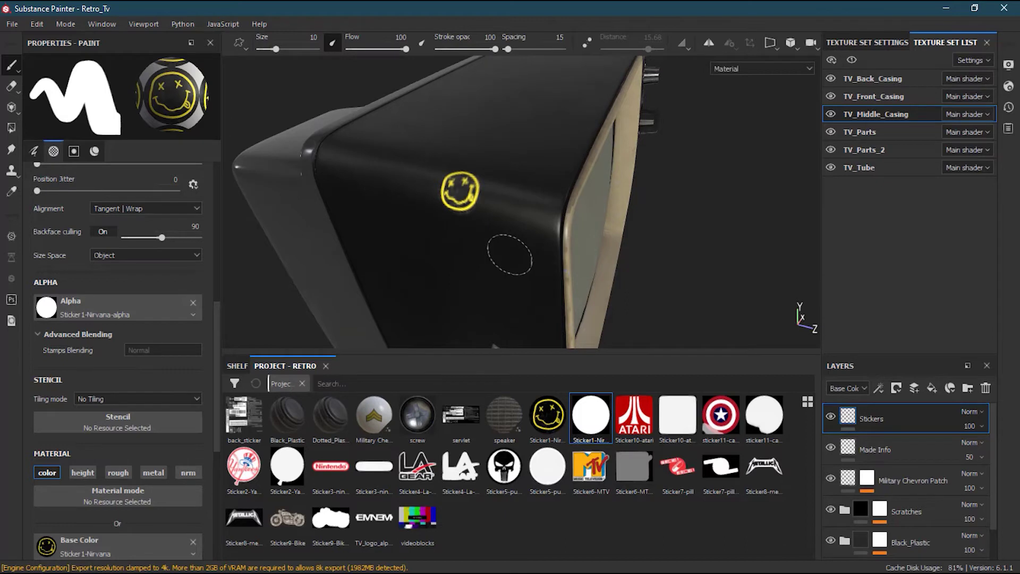
key(ctrl+z)
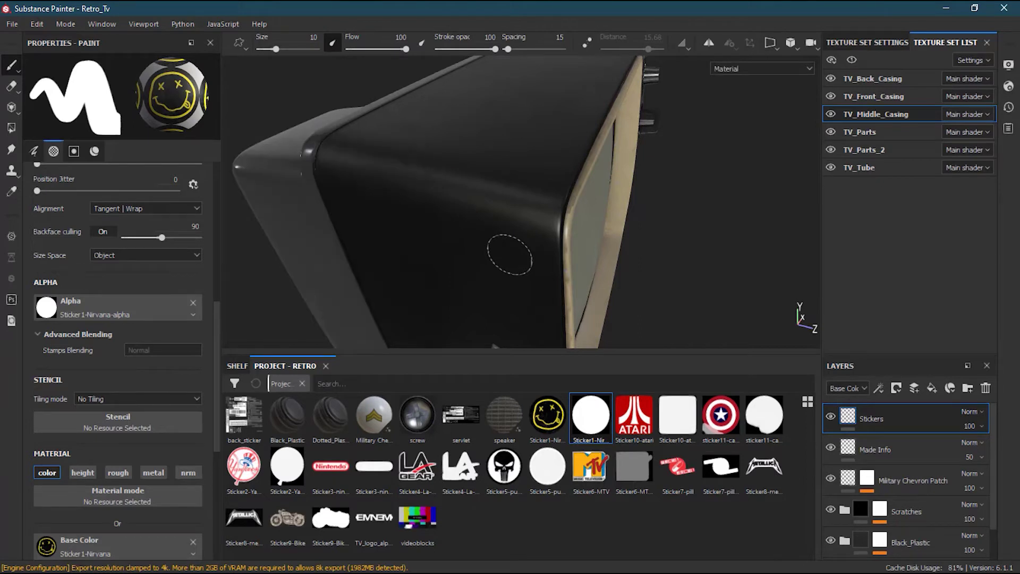
Enable the height channel in the brush material and set the height to 0.1.
mouse_move(215, 328)
mouse_down()
mouse_move(217, 369)
mouse_move(226, 194)
mouse_move(219, 263)
mouse_move(209, 246)
mouse_move(202, 400)
mouse_move(163, 379)
mouse_up()
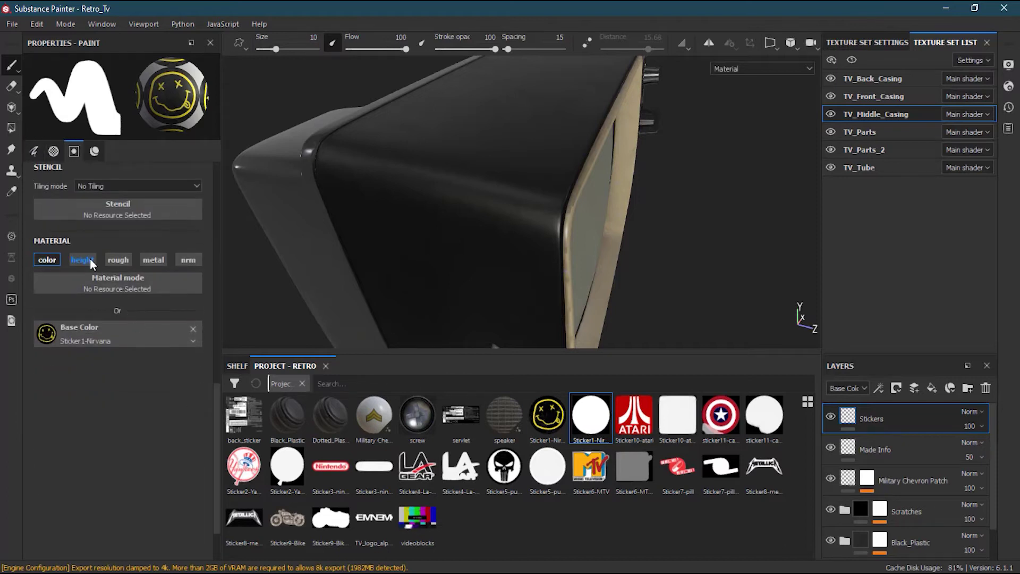
click(90, 258)
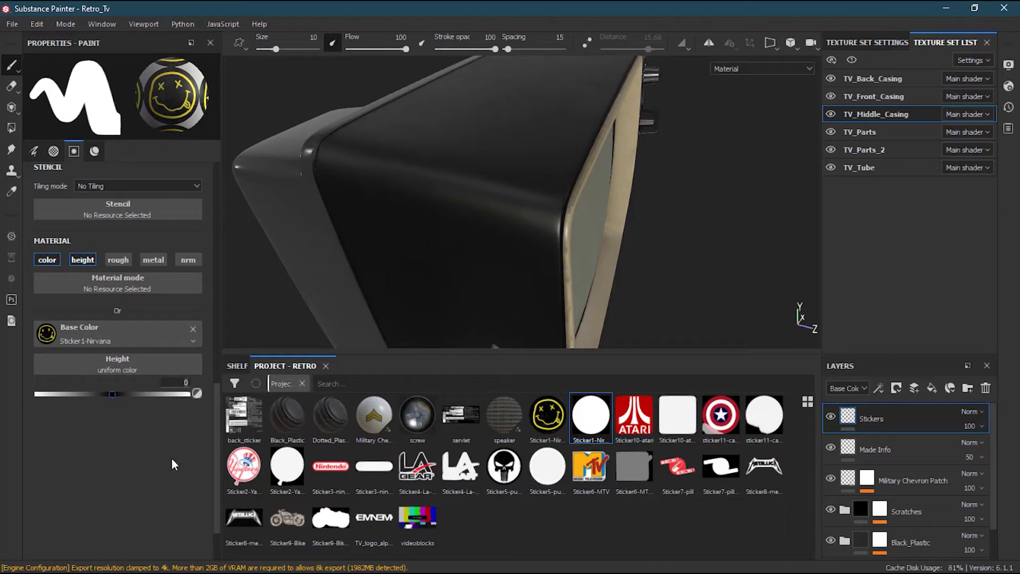
key(BackSpace)
key(Return)
Enlarge the brush to about 29.8, try a raised smiley stamp on the casing's upper side edge, and undo it.
ctrl+right_drag(441, 181, 477, 181)
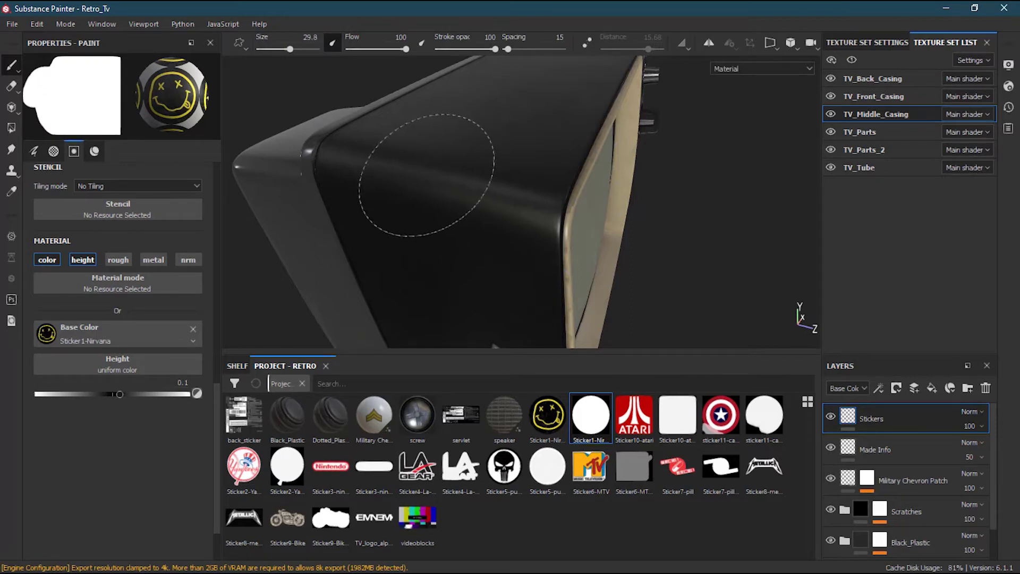
click(427, 175)
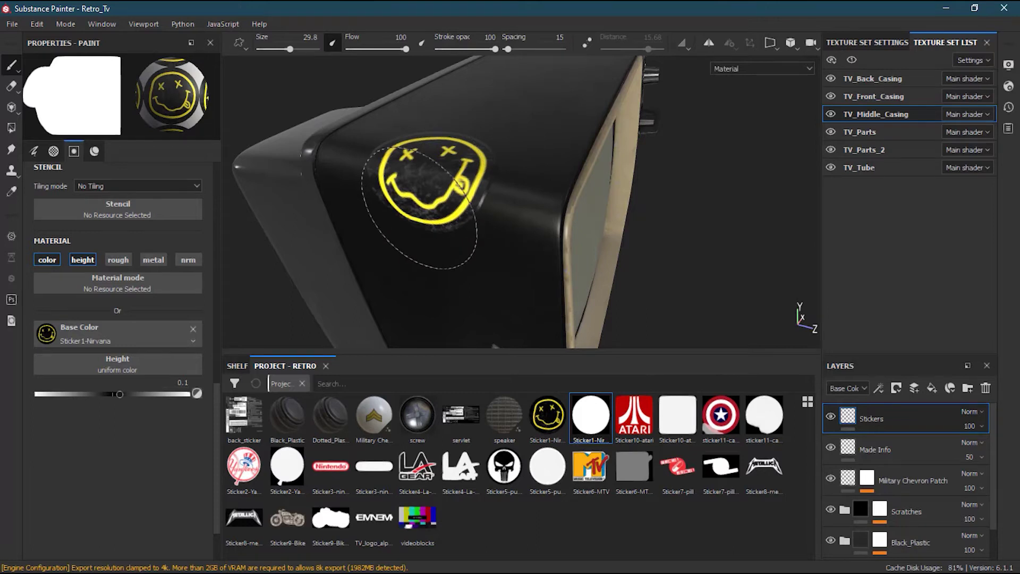
key(ctrl)
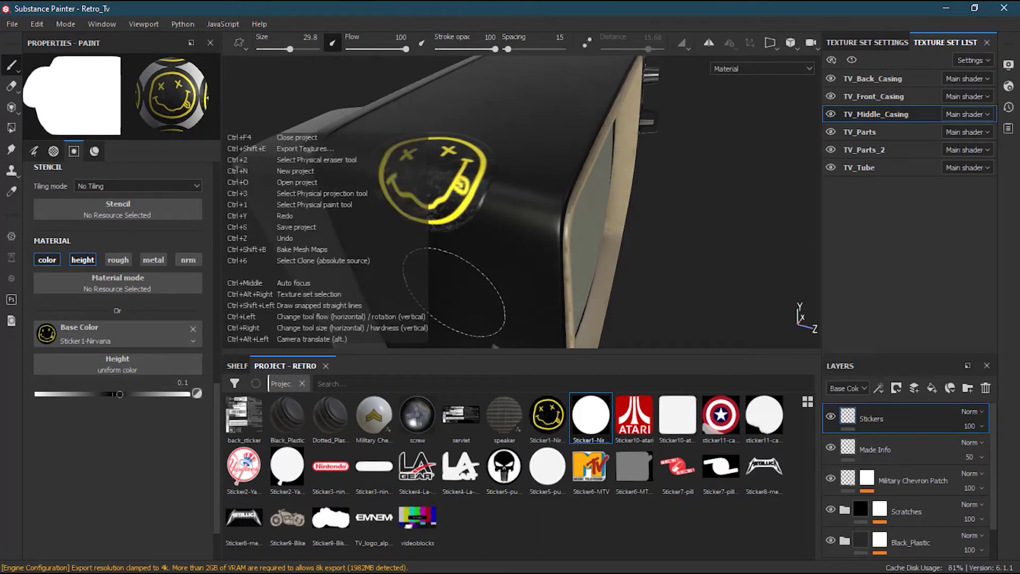
key(ctrl+z)
Set the brush height to 0.01, try the smiley stamp on the casing edge, and undo it.
text(.01)
key(Return)
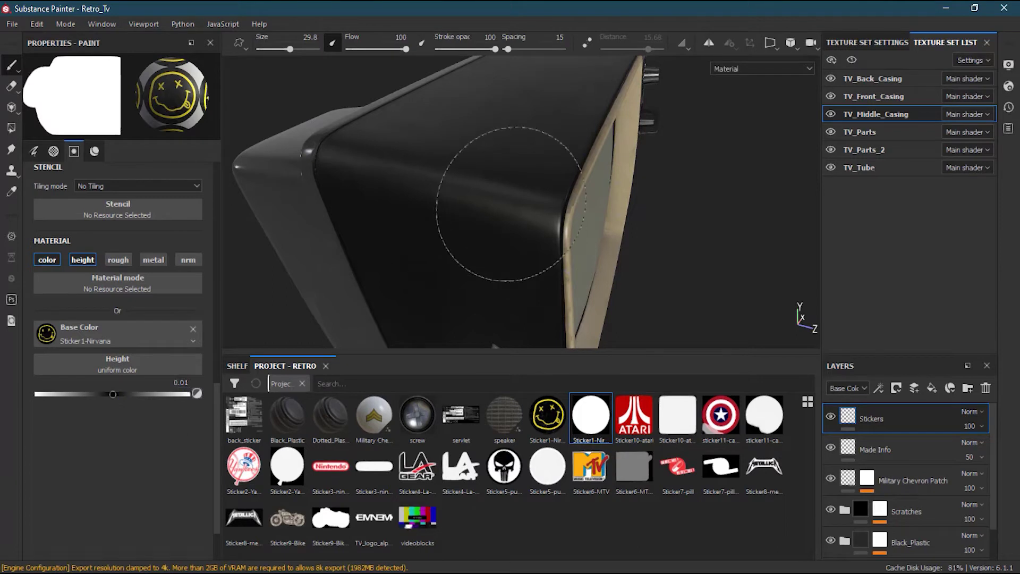
click(435, 175)
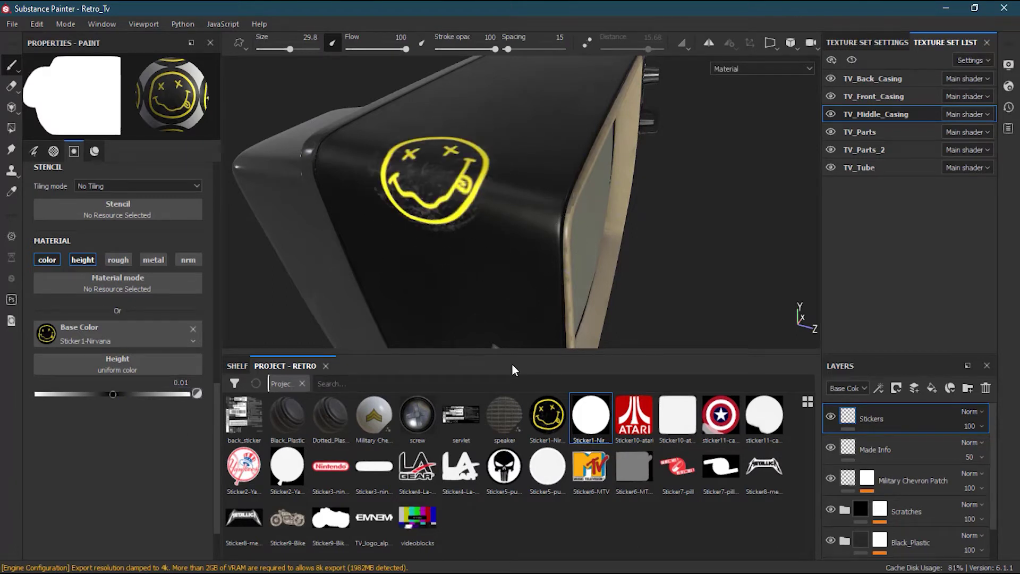
key(ctrl+z)
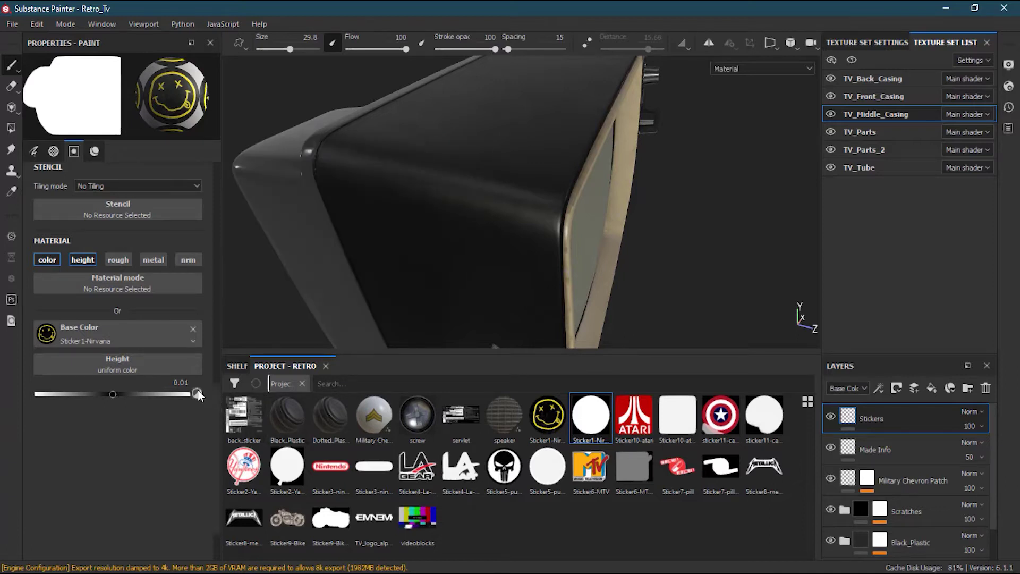
Test the smiley stamp on the casing edge with the brush height set to 0.05, and undo the stamp.
click(184, 382)
text(0.05)
key(Return)
click(418, 165)
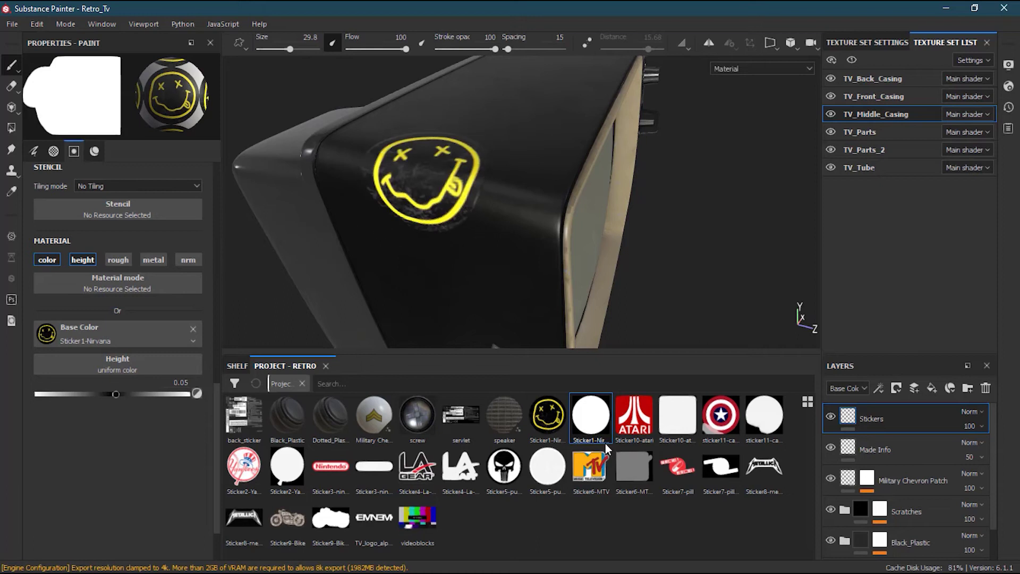
key(ctrl+z)
Set the brush height to 0.03, try stamping the smiley on the casing edge again, and undo it.
click(181, 383)
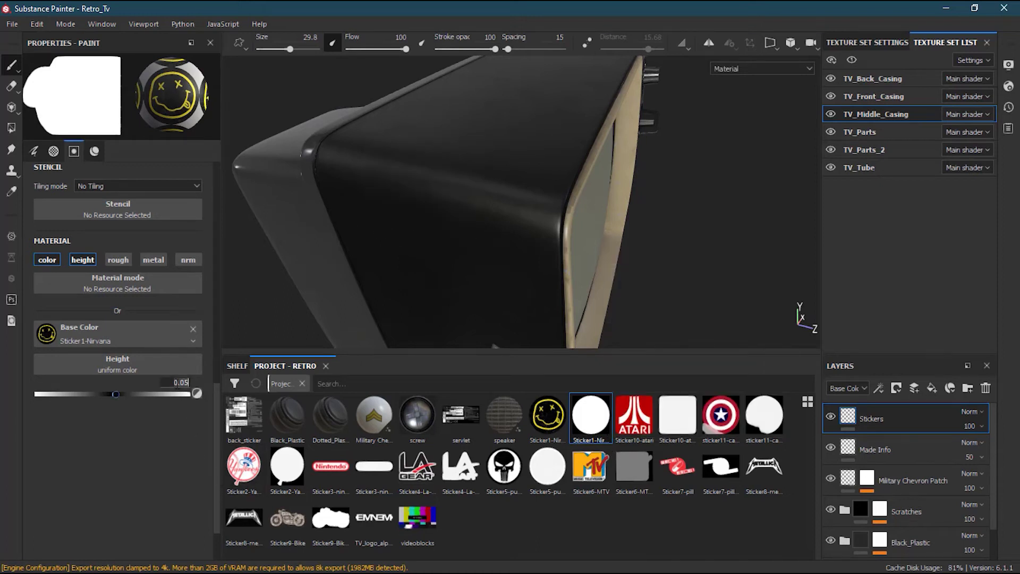
text(.03)
key(Return)
click(429, 176)
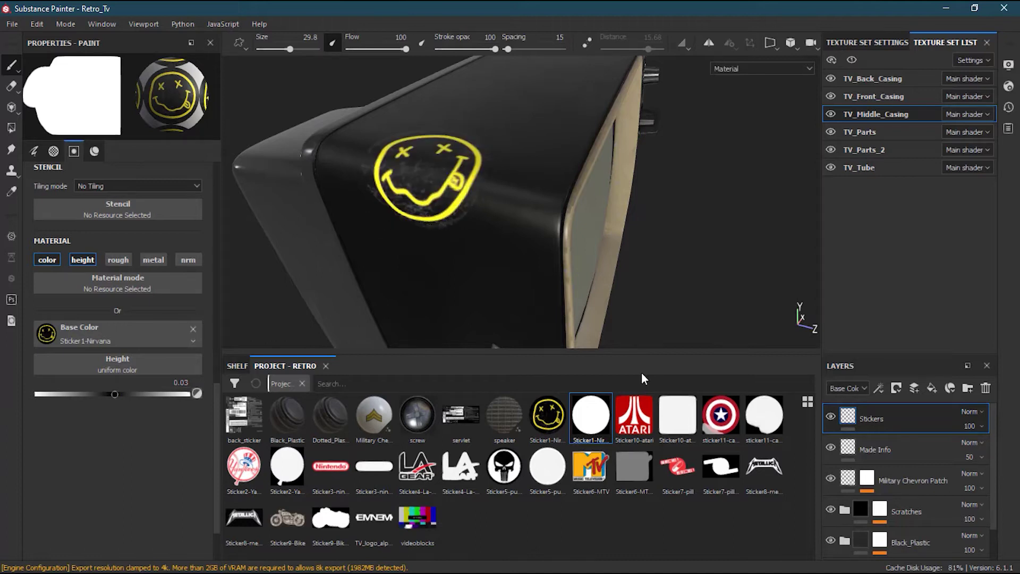
key(ctrl+z)
Set the brush height to 0.02, test the smiley stamp on the casing's upper edge, and undo the stamp.
click(185, 383)
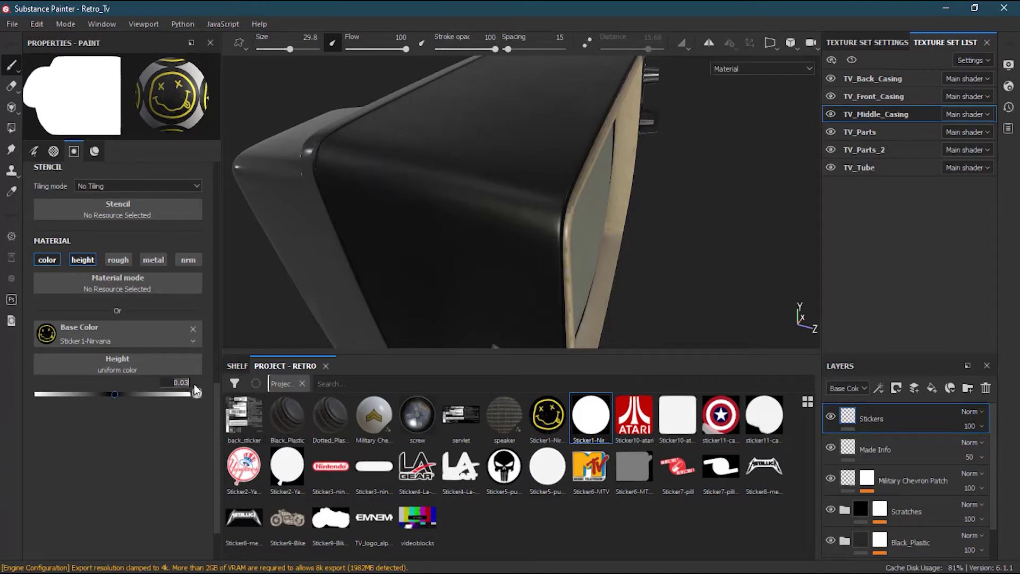
text(.0)
key(BackSpace)
key(BackSpace)
key(BackSpace)
text(0.023)
click(428, 184)
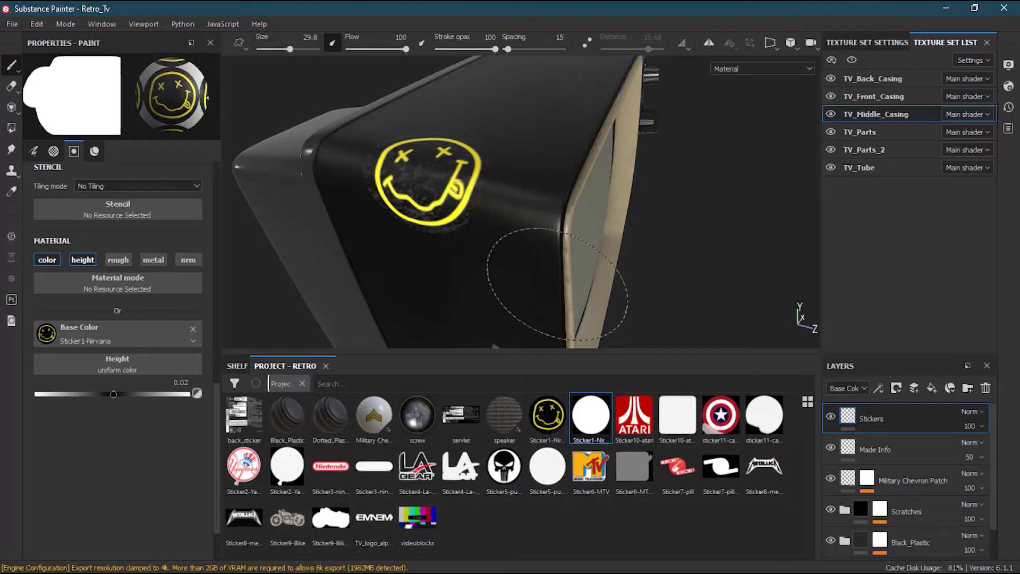
key(ctrl+z)
Reduce the brush size to about 13.2, try a smaller smiley stamp on the casing edge, and undo it.
mouse_move(468, 197)
ctrl+right_down()
mouse_move(448, 192)
mouse_move(465, 199)
mouse_move(448, 203)
ctrl+right_up()
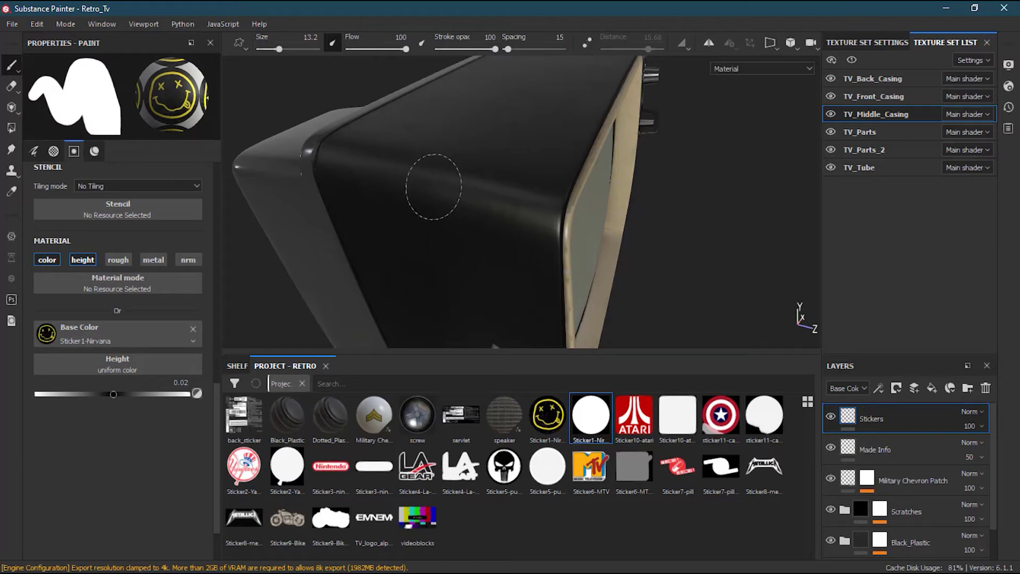
click(436, 186)
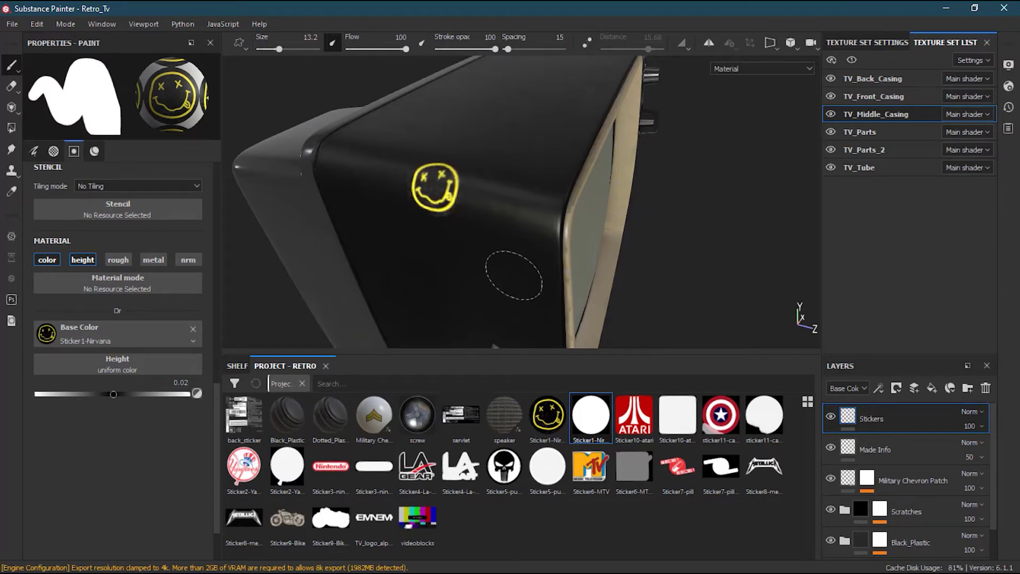
key(ctrl+z)
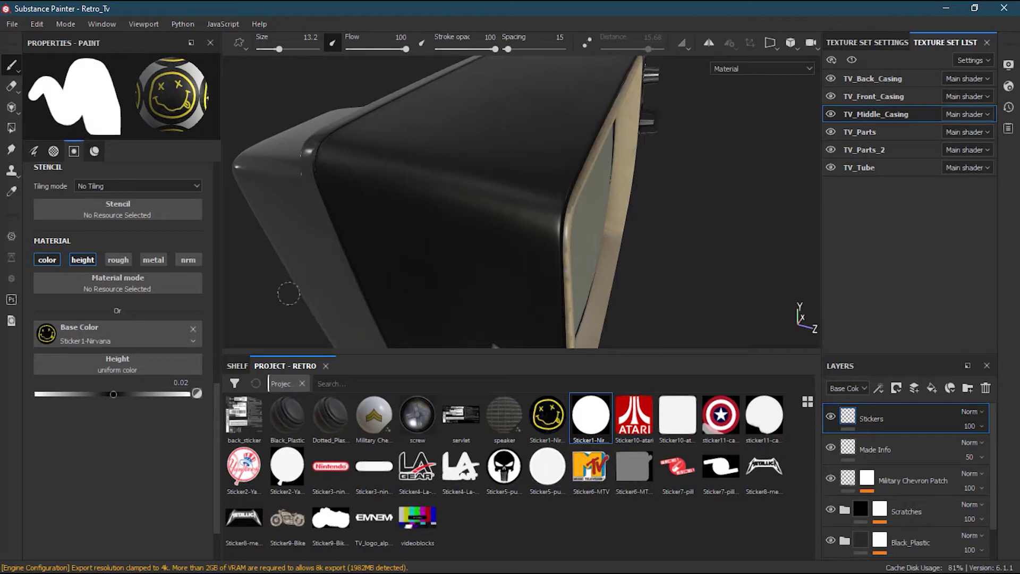
Enable the roughness channel at about 0.27 and stamp the Nirvana smiley on the casing's upper side edge.
click(118, 259)
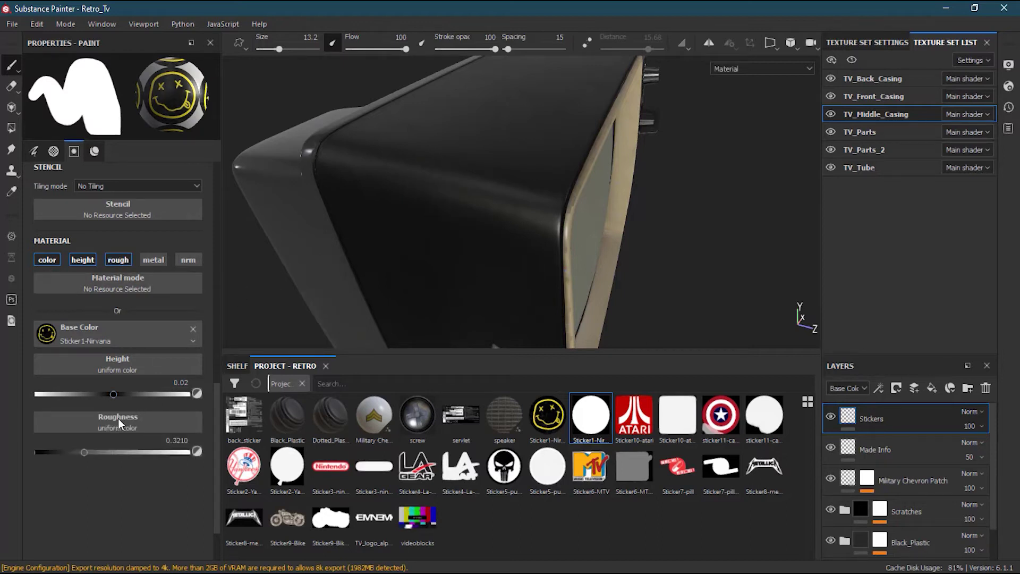
drag(83, 451, 77, 449)
click(425, 181)
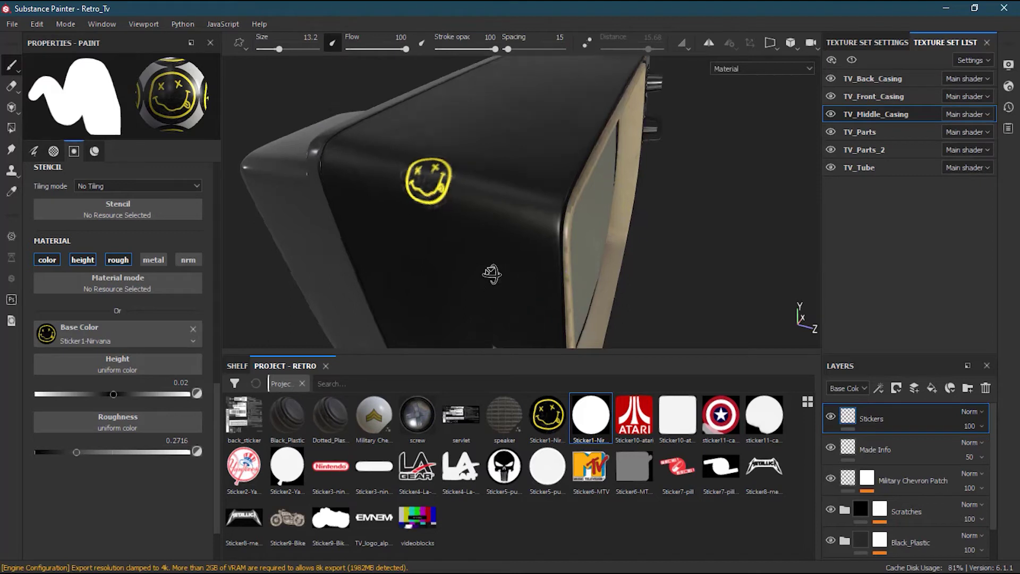
Examine the stamped smiley and the casing's side around the chevron patch, and preview the Sticker10-atari image.
mouse_move(483, 273)
alt+mouse_down()
mouse_move(456, 252)
mouse_move(426, 283)
mouse_move(585, 271)
mouse_move(465, 292)
alt+mouse_up()
alt+right_drag(465, 292, 380, 280)
alt+drag(380, 280, 520, 251)
alt+right_drag(466, 235, 562, 229)
alt+middle_drag(545, 227, 535, 249)
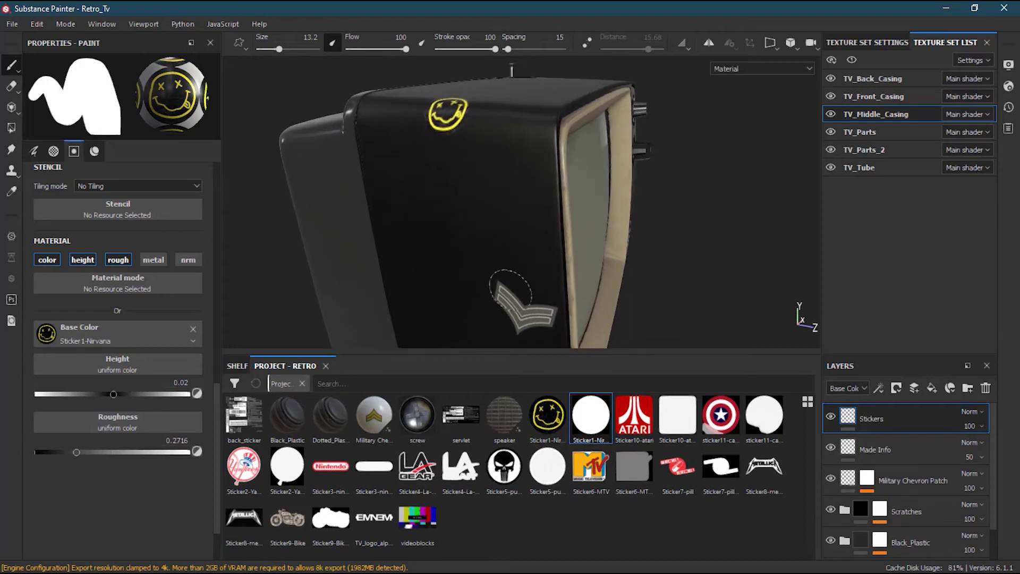
alt+right_drag(481, 262, 574, 249)
alt+drag(520, 259, 537, 257)
alt+middle_drag(530, 251, 544, 221)
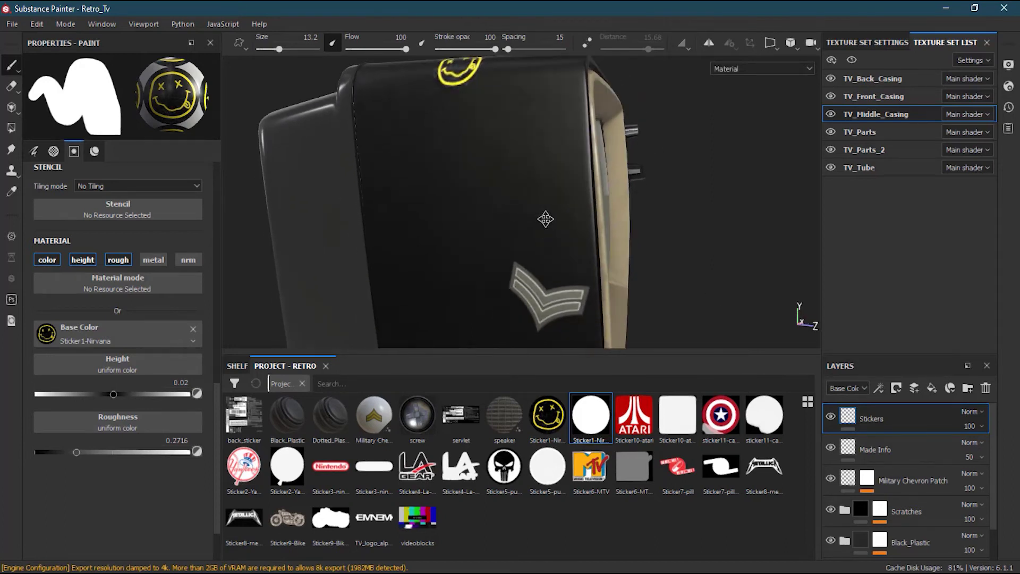
mouse_move(644, 430)
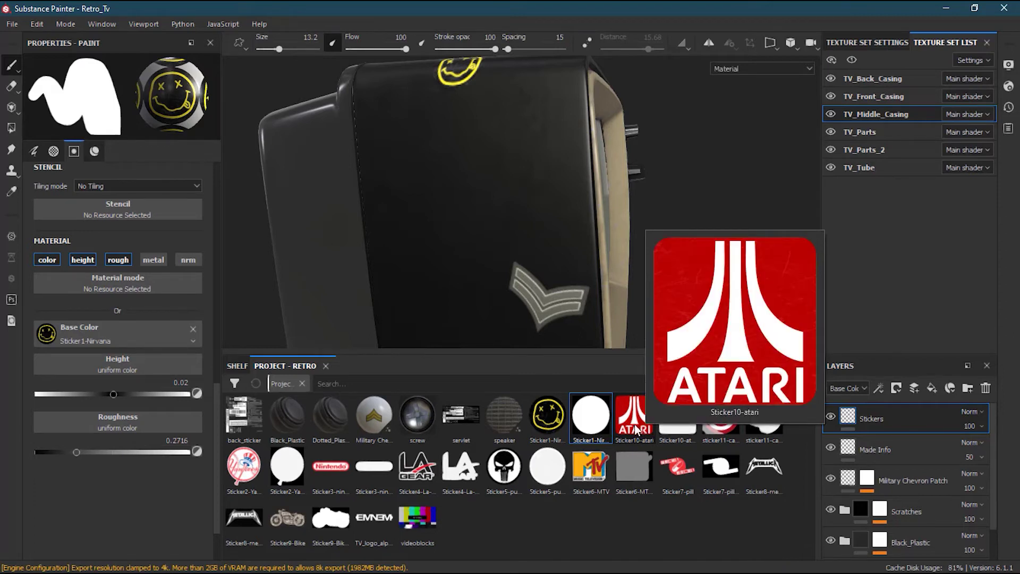
Load Sticker10-atari as the brush's base color and Sticker10-atari-alpha as its alpha.
click(636, 429)
drag(637, 430, 151, 332)
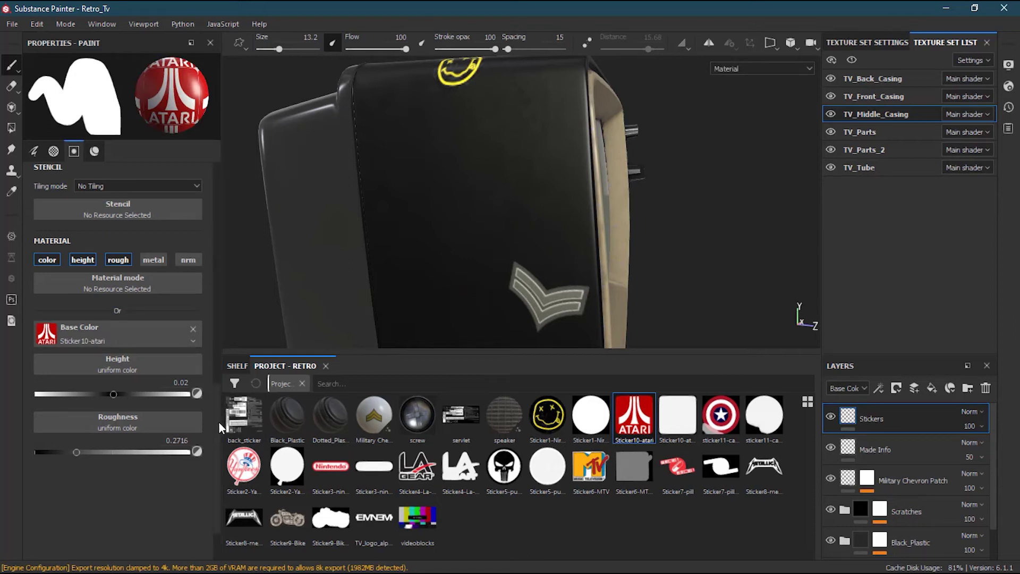
scroll(219, 423, up, 3)
mouse_move(689, 428)
mouse_down()
mouse_move(425, 330)
mouse_move(127, 287)
mouse_up()
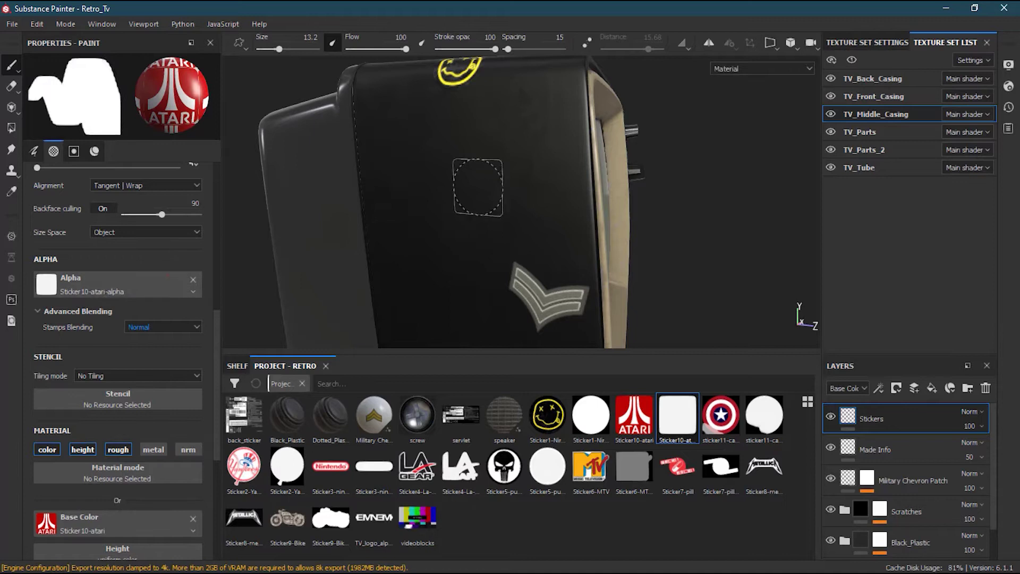
Increase the brush size to about 18.1, try an upright Atari stamp on the middle of the casing's side, and undo it.
mouse_move(457, 192)
ctrl+right_down()
mouse_move(481, 181)
mouse_move(467, 173)
mouse_move(453, 187)
ctrl+right_up()
click(453, 191)
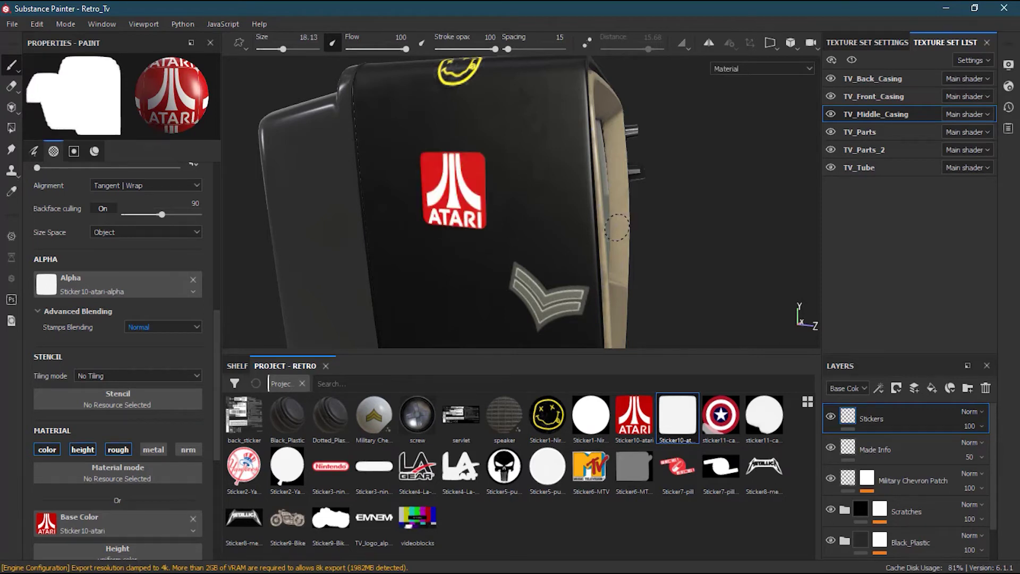
key(ctrl+z)
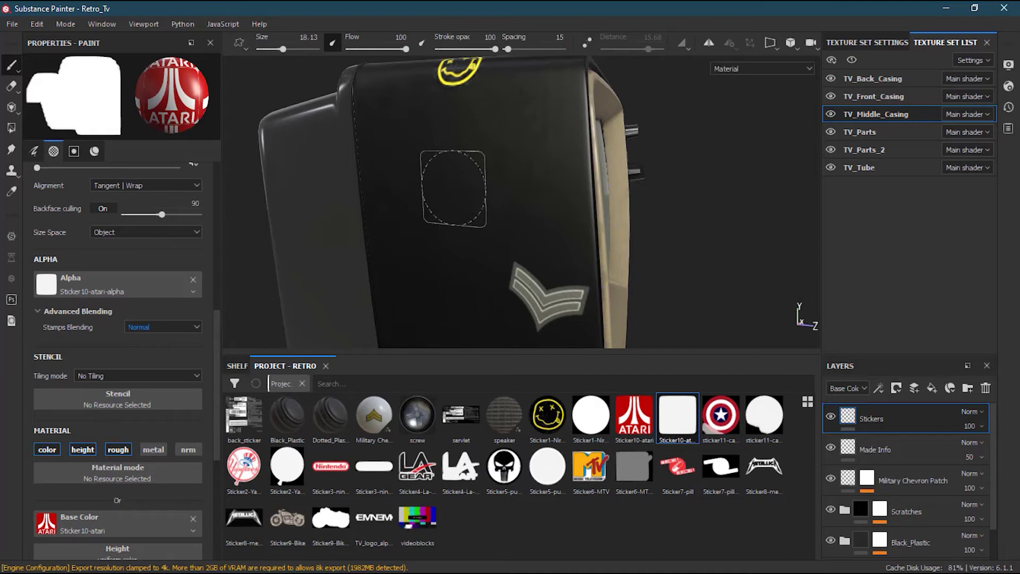
Tilt the brush slightly counterclockwise and stamp the Atari sticker on the casing's side, below the chevron patch and toward the back casing.
key(ctrl)
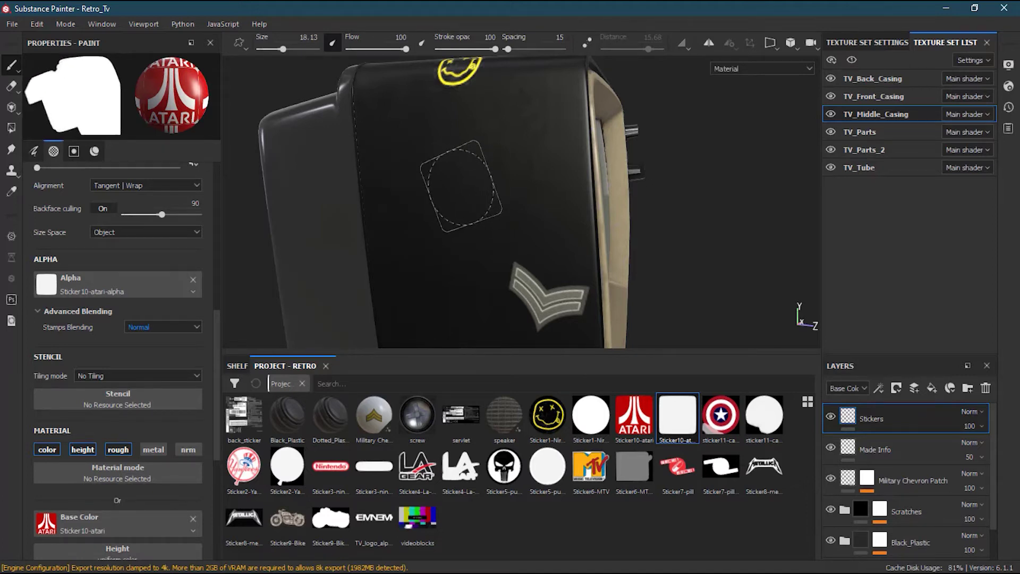
alt+drag(457, 189, 499, 242)
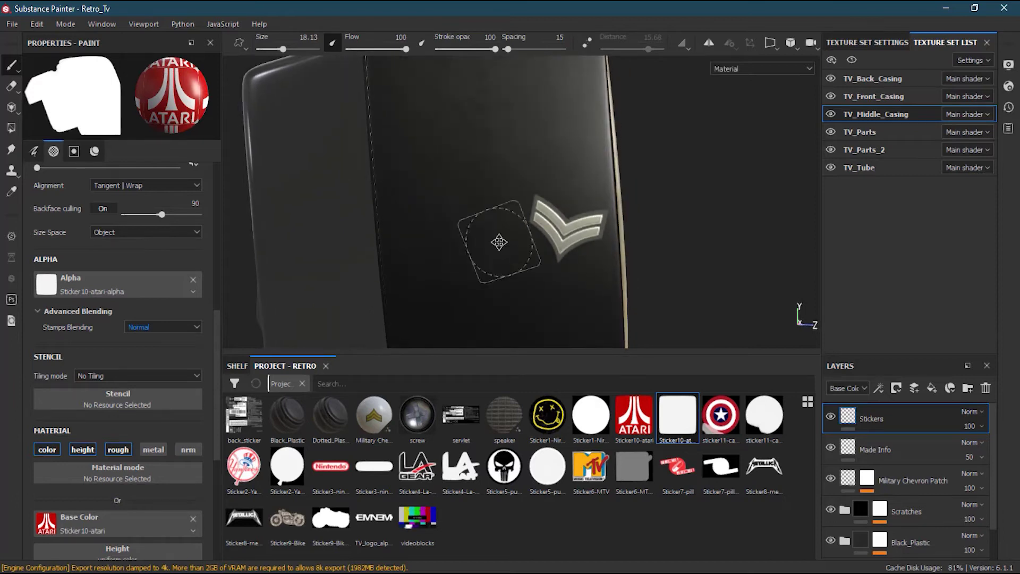
alt+middle_drag(499, 241, 499, 95)
alt+drag(499, 96, 486, 114)
alt+middle_drag(486, 114, 485, 163)
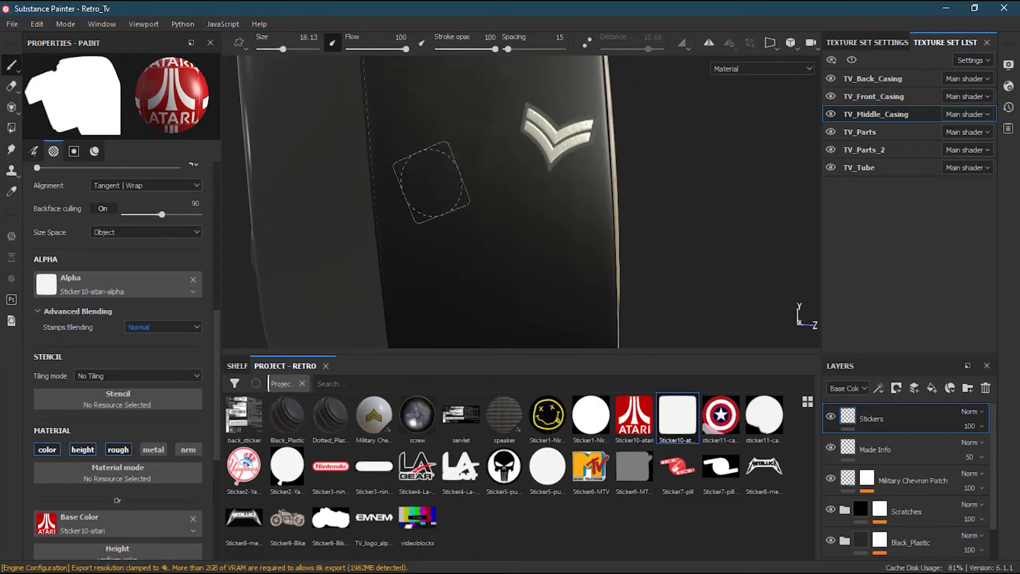
click(432, 185)
Reframe the casing's side around the Atari sticker and switch the project resource thumbnails to large.
mouse_move(511, 255)
alt+right_down()
mouse_move(794, 199)
mouse_move(518, 258)
alt+right_up()
mouse_move(523, 263)
alt+middle_down()
mouse_move(524, 348)
mouse_move(534, 308)
alt+middle_up()
alt+right_drag(526, 260, 493, 237)
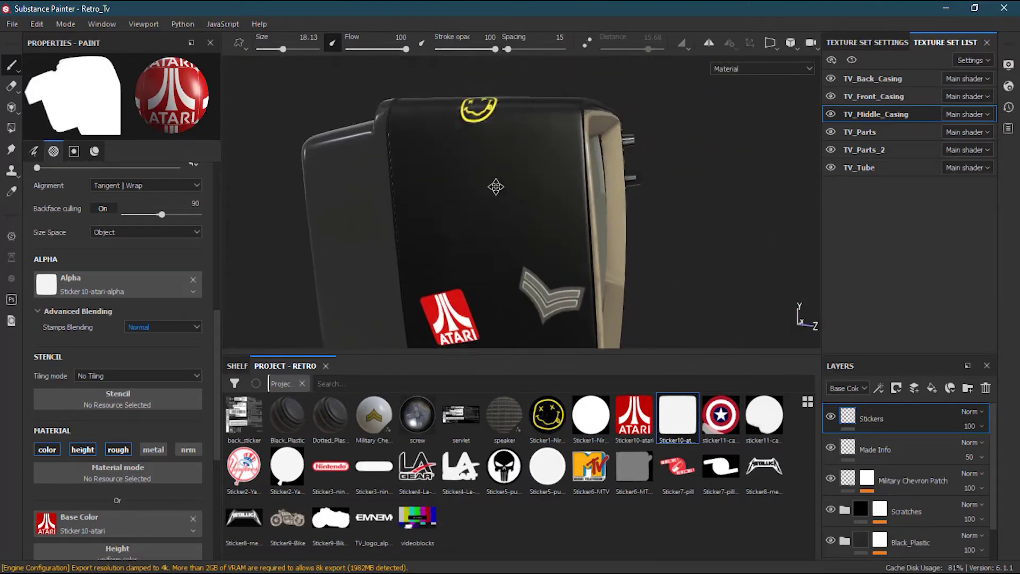
alt+middle_drag(494, 211, 493, 149)
click(723, 421)
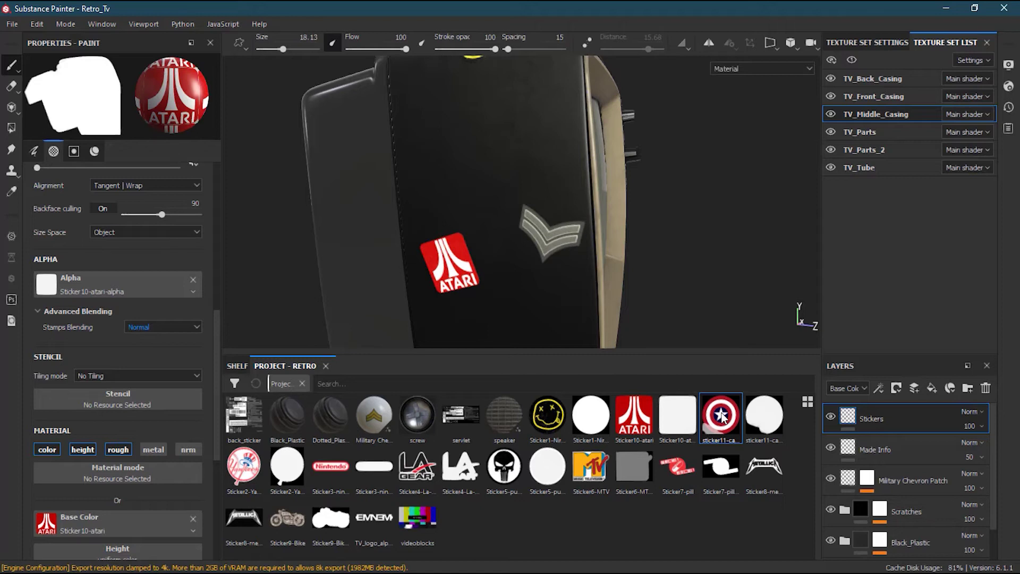
click(808, 401)
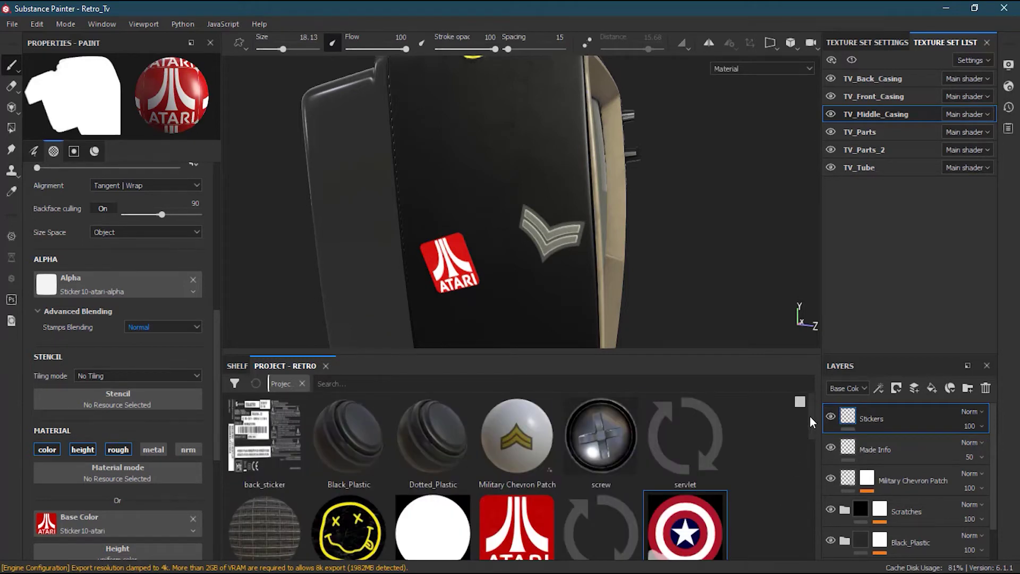
Load sticker11-captain-america as the brush's base color and sticker11-captain-america-alpha as its alpha.
scroll(809, 425, down, 1)
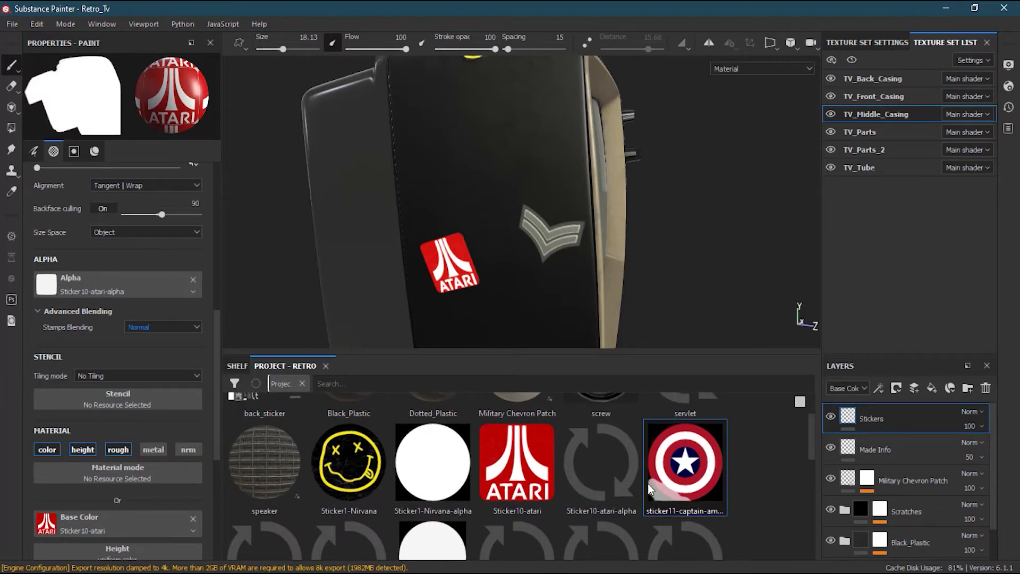
scroll(811, 452, up, 1)
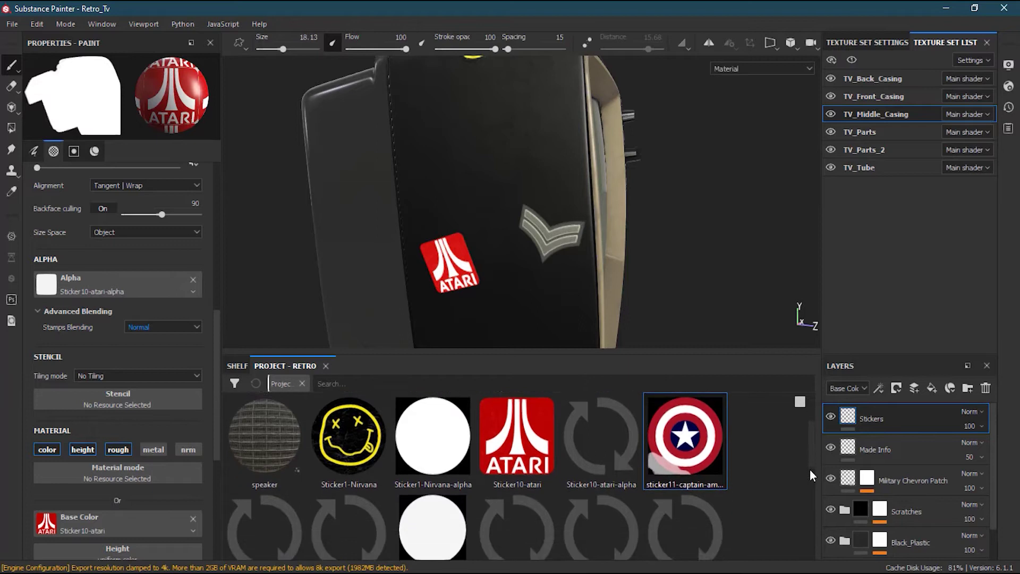
scroll(805, 436, down, 5)
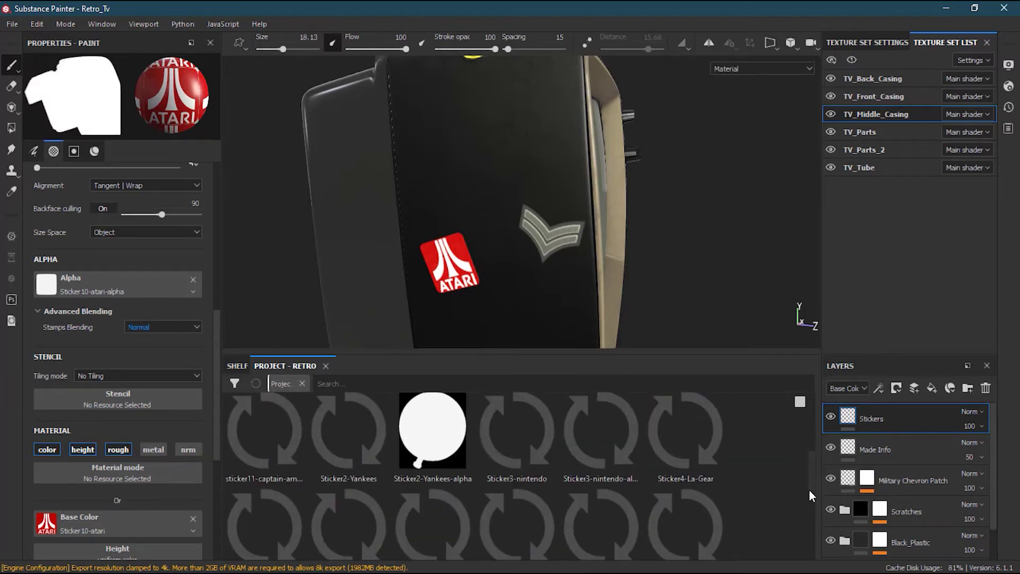
scroll(809, 489, up, 1)
mouse_move(272, 469)
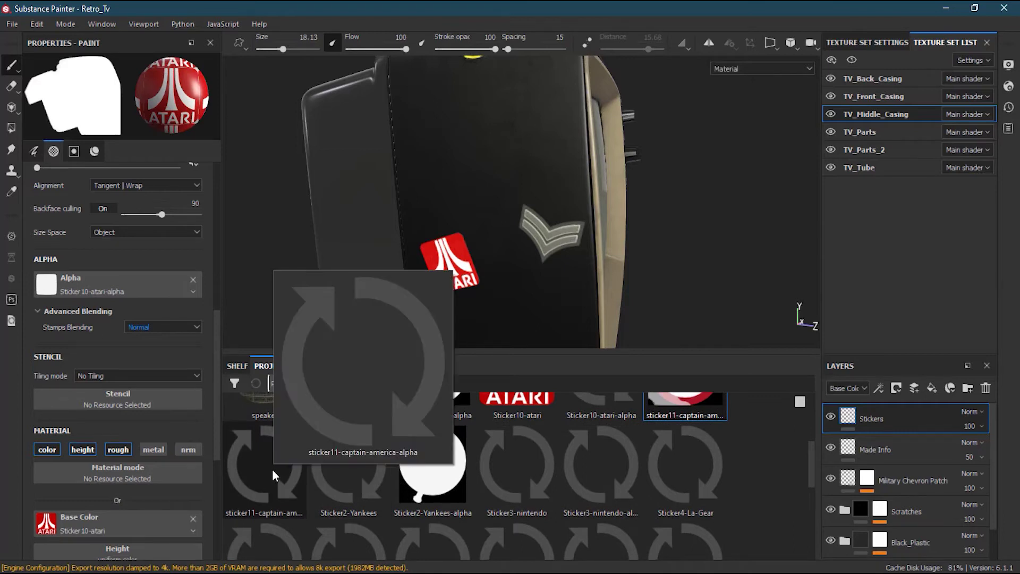
click(272, 468)
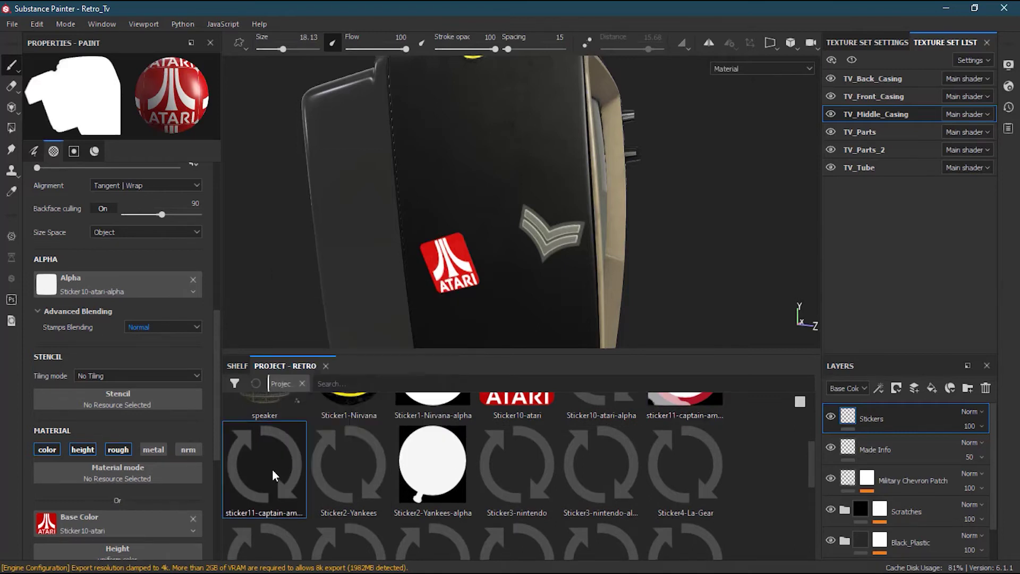
click(801, 402)
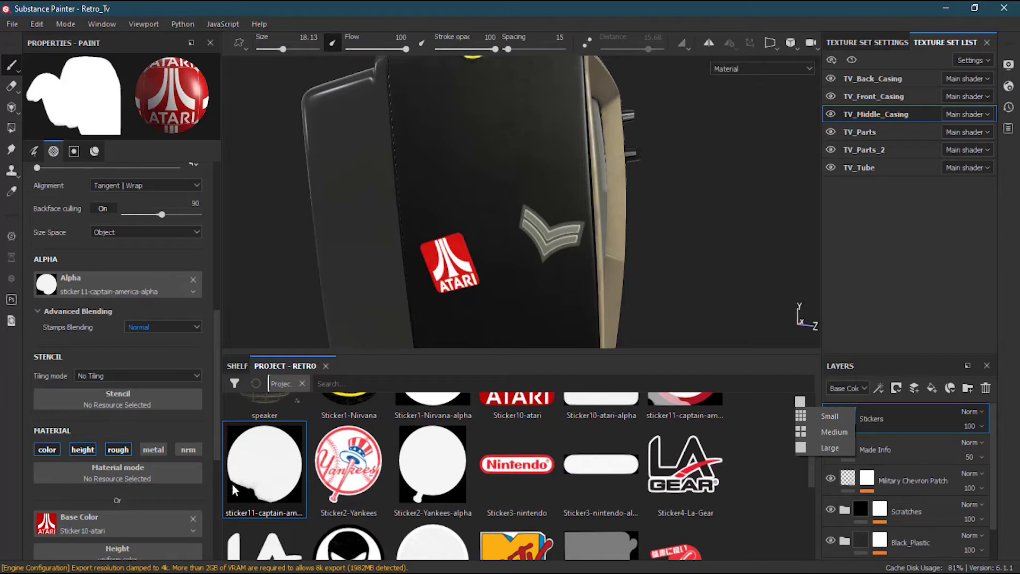
click(806, 475)
scroll(809, 470, up, 1)
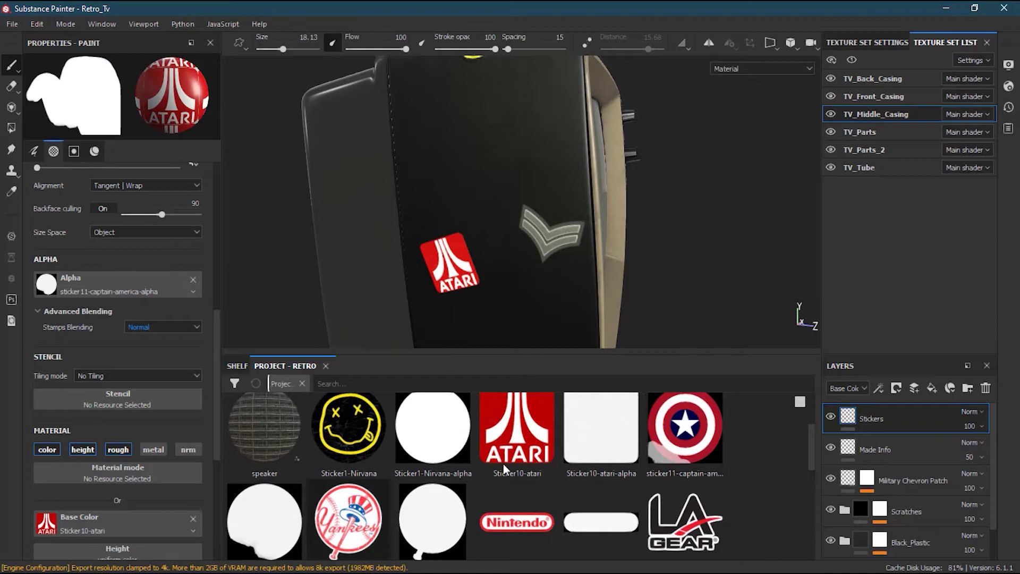
mouse_move(683, 447)
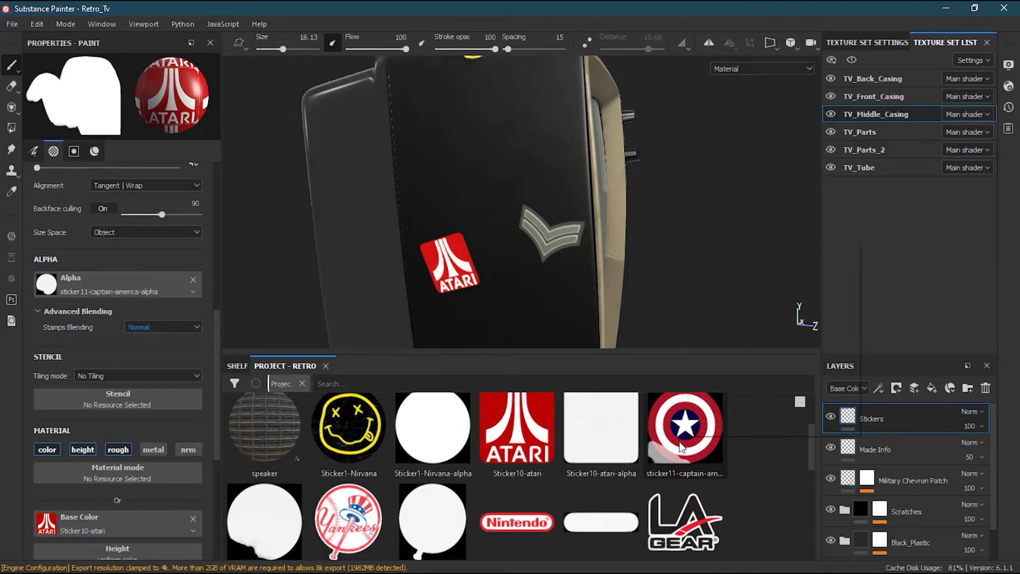
drag(678, 447, 88, 521)
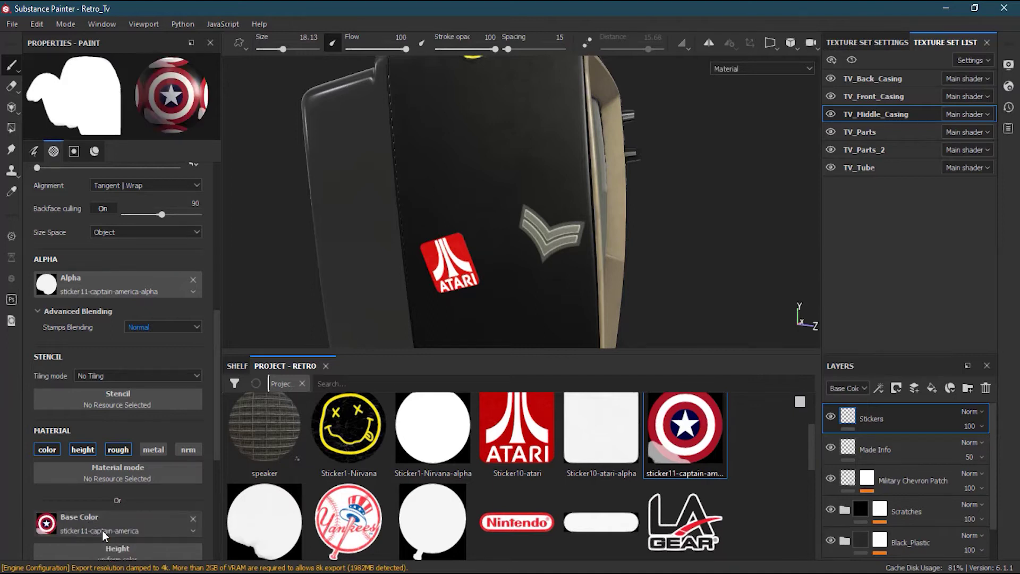
drag(270, 525, 102, 276)
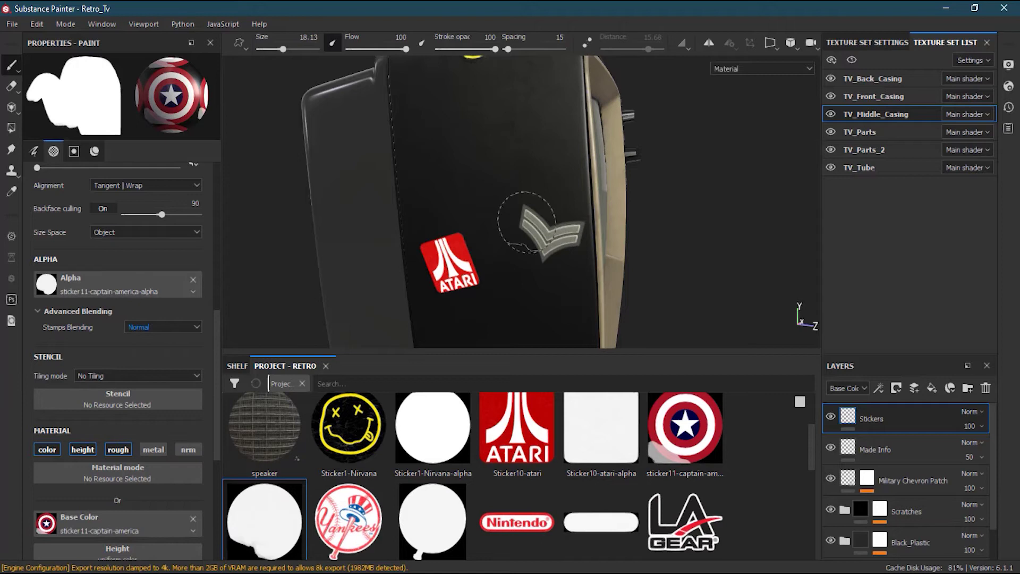
Set the brush size to about 19.3 and stamp the Captain America shield on the casing's side, above the Atari sticker near the back seam.
alt+right_drag(461, 169, 526, 163)
alt+middle_drag(561, 169, 559, 204)
mouse_move(505, 212)
alt+mouse_down()
mouse_move(528, 209)
mouse_move(478, 205)
alt+mouse_up()
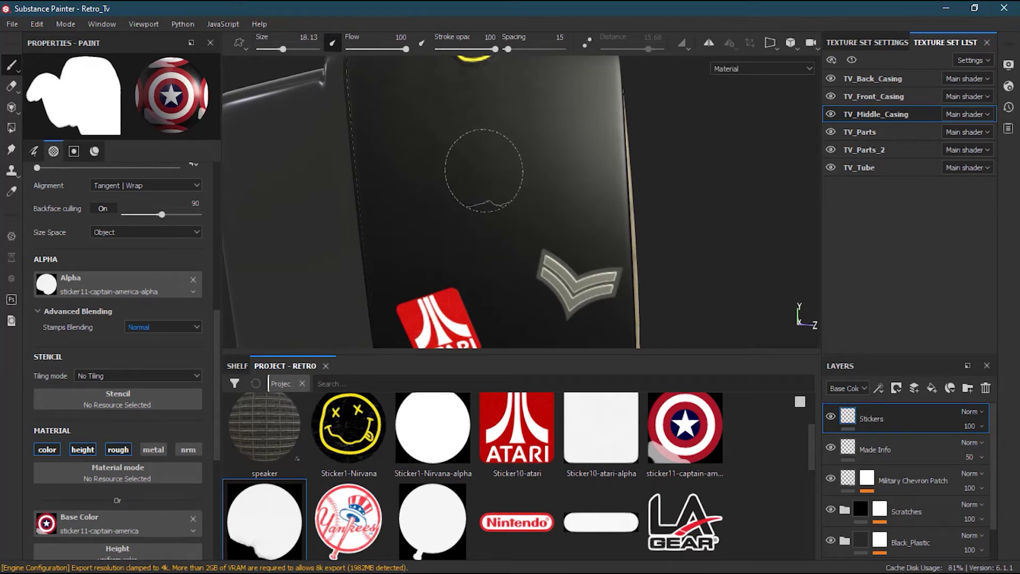
mouse_move(483, 170)
alt+middle_down()
mouse_move(508, 213)
mouse_move(513, 190)
alt+middle_up()
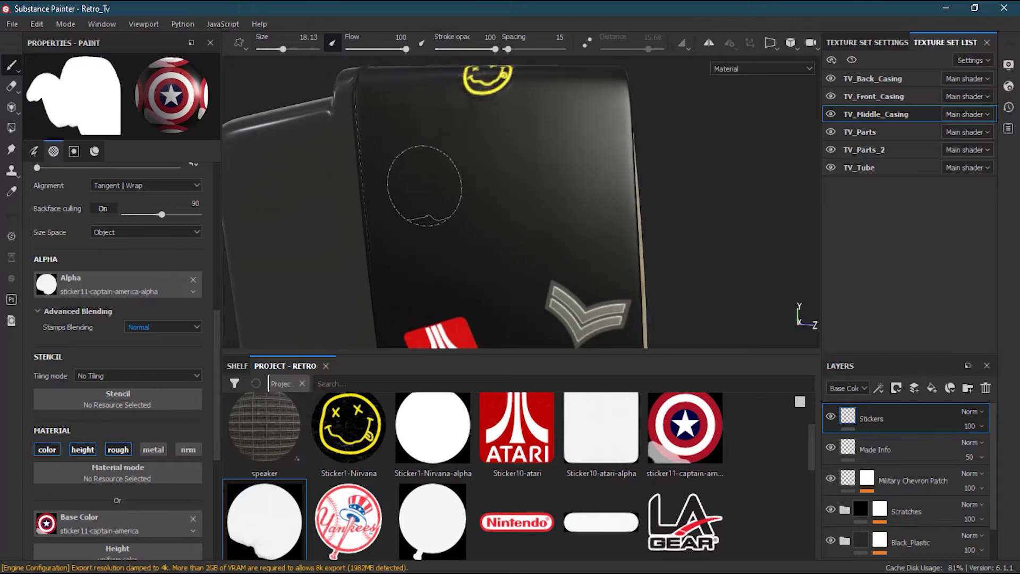
ctrl+right_drag(428, 184, 432, 185)
click(431, 195)
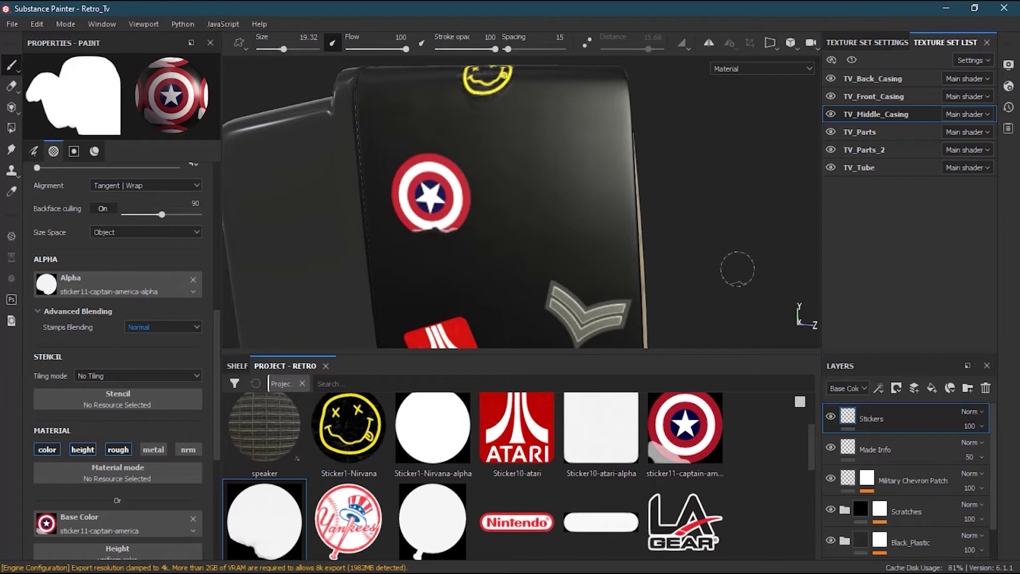
Examine the shield sticker's torn lower edge up close and its placement relative to the Atari sticker and chevron patch.
alt+right_drag(431, 194, 856, 217)
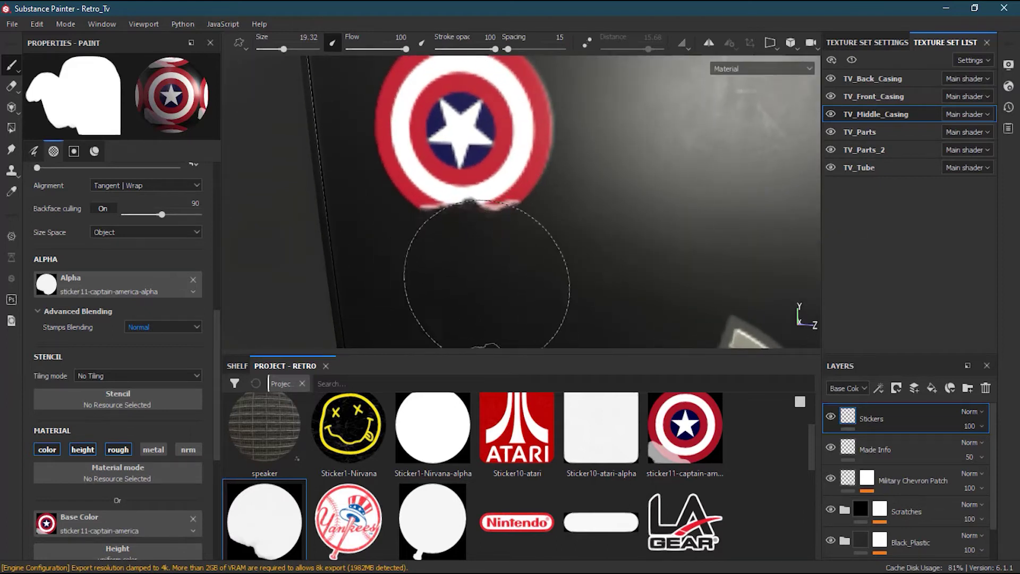
alt+right_drag(481, 258, 364, 255)
alt+drag(638, 228, 615, 246)
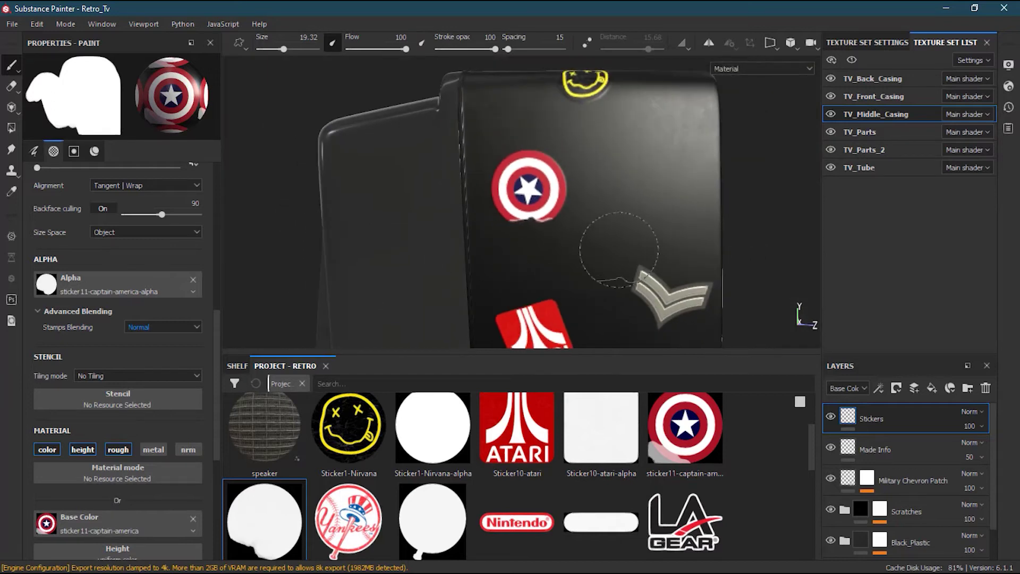
alt+middle_drag(627, 250, 583, 206)
alt+drag(583, 205, 533, 234)
alt+right_drag(573, 236, 560, 234)
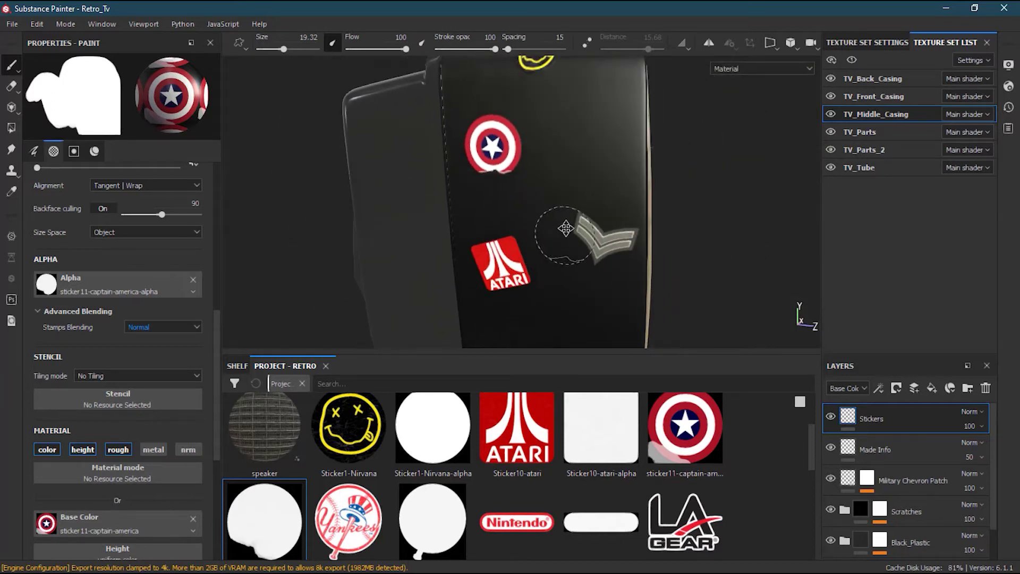
alt+middle_drag(560, 235, 559, 224)
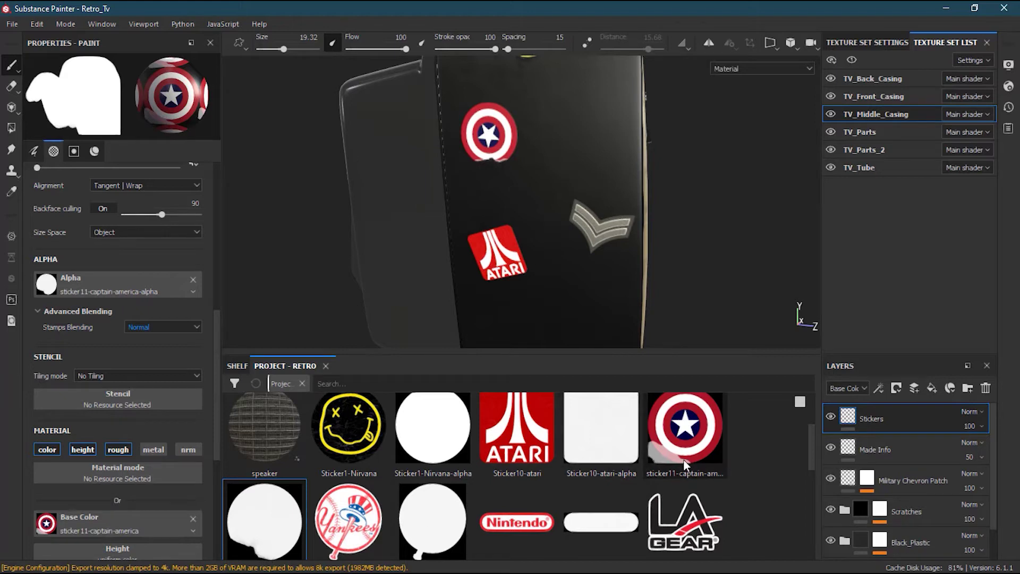
alt+drag(481, 160, 467, 132)
alt+middle_drag(468, 131, 473, 202)
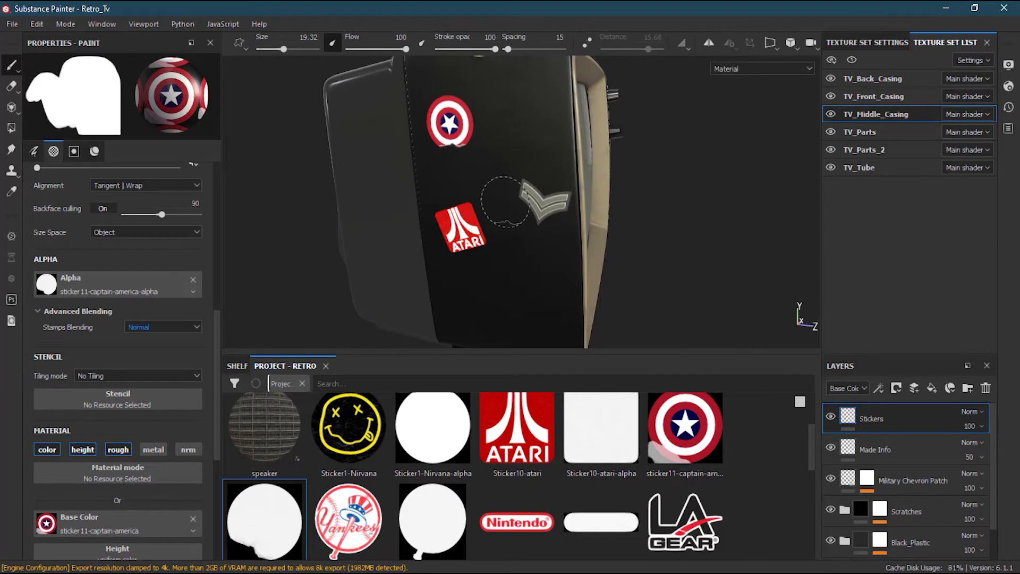
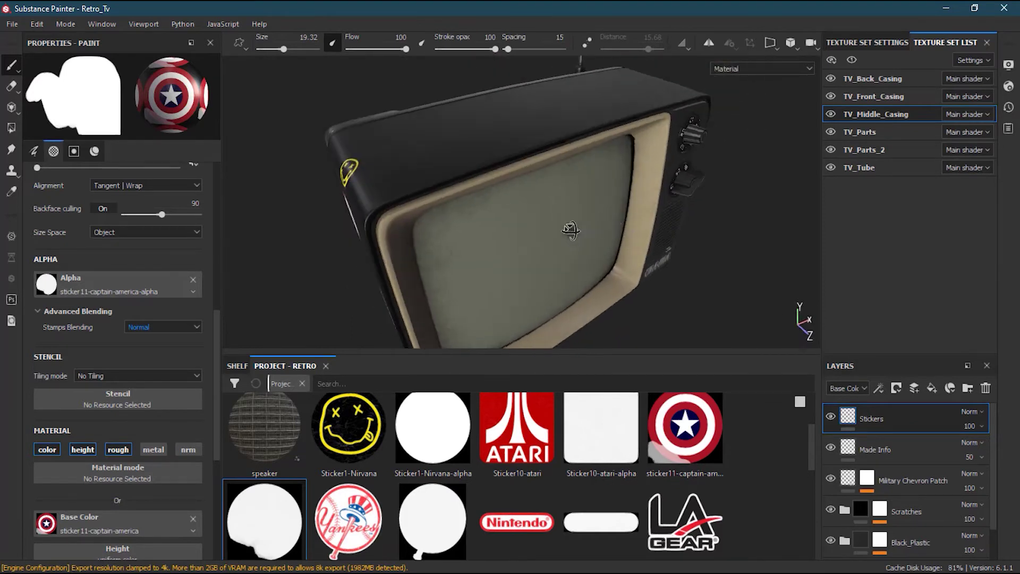
Turn to the casing's opposite side by the knobs and load Sticker2-Yankees as base color with Sticker2-Yankees-alpha as alpha.
alt+middle_drag(678, 212, 553, 197)
mouse_move(646, 223)
alt+mouse_down()
mouse_move(592, 205)
mouse_move(606, 175)
mouse_move(592, 205)
mouse_move(614, 216)
mouse_move(447, 304)
alt+mouse_up()
drag(348, 518, 120, 520)
mouse_move(399, 528)
mouse_down()
mouse_move(297, 468)
mouse_move(114, 286)
mouse_up()
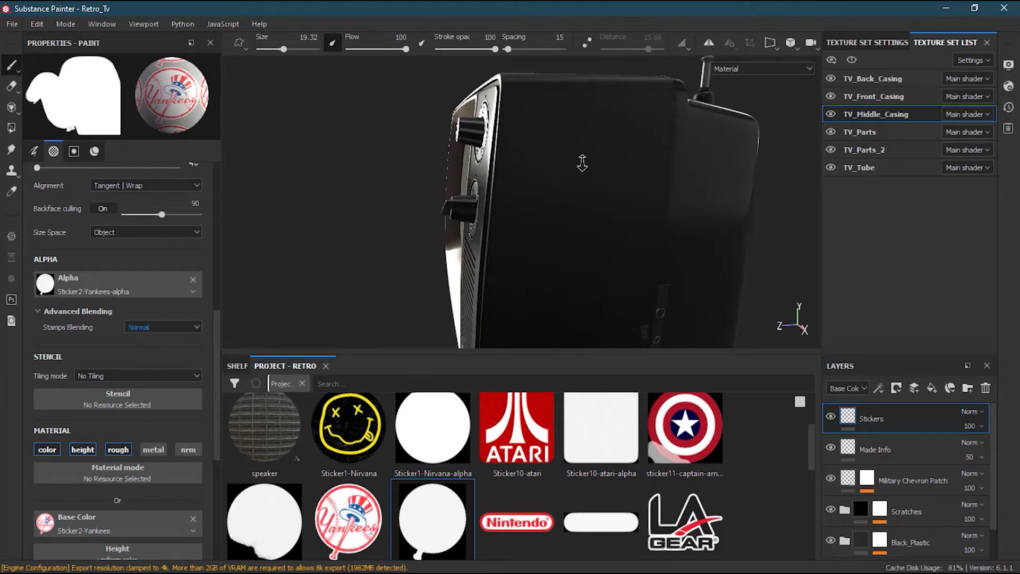
Increase the brush size to about 22.2 and stamp the Yankees sticker on the upper part of the knob-side casing.
ctrl+right_drag(571, 172, 580, 173)
alt+drag(569, 164, 555, 161)
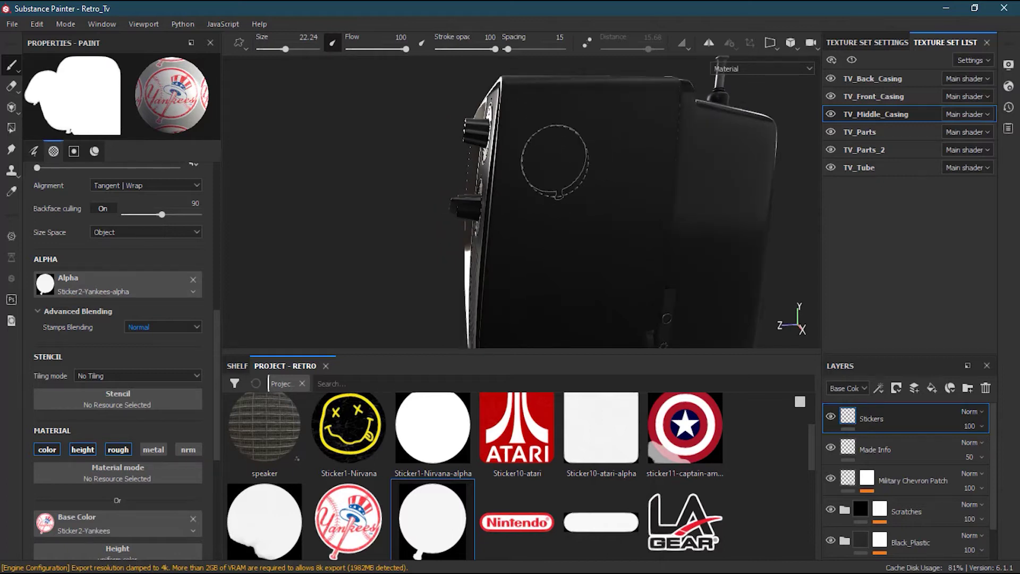
click(560, 150)
Rotate the environment lighting to brighten the casing side carrying the Yankees sticker.
mouse_move(571, 244)
alt+mouse_down()
mouse_move(571, 287)
mouse_move(624, 248)
mouse_move(566, 245)
alt+mouse_up()
alt+middle_drag(582, 274, 555, 253)
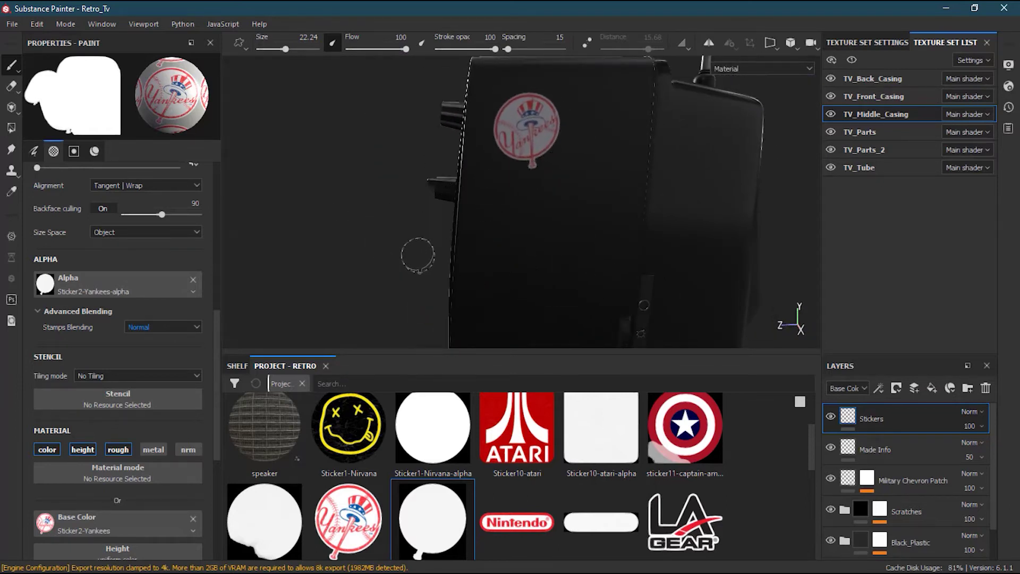
shift+right_drag(344, 238, 381, 240)
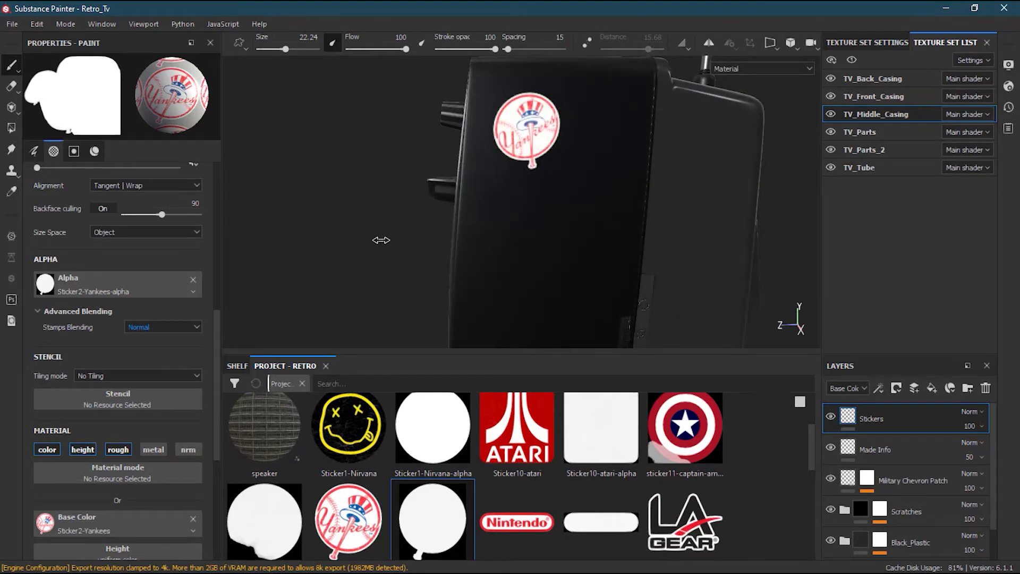
alt+drag(520, 251, 533, 261)
mouse_move(538, 250)
alt+middle_down()
mouse_move(531, 175)
mouse_move(525, 261)
alt+middle_up()
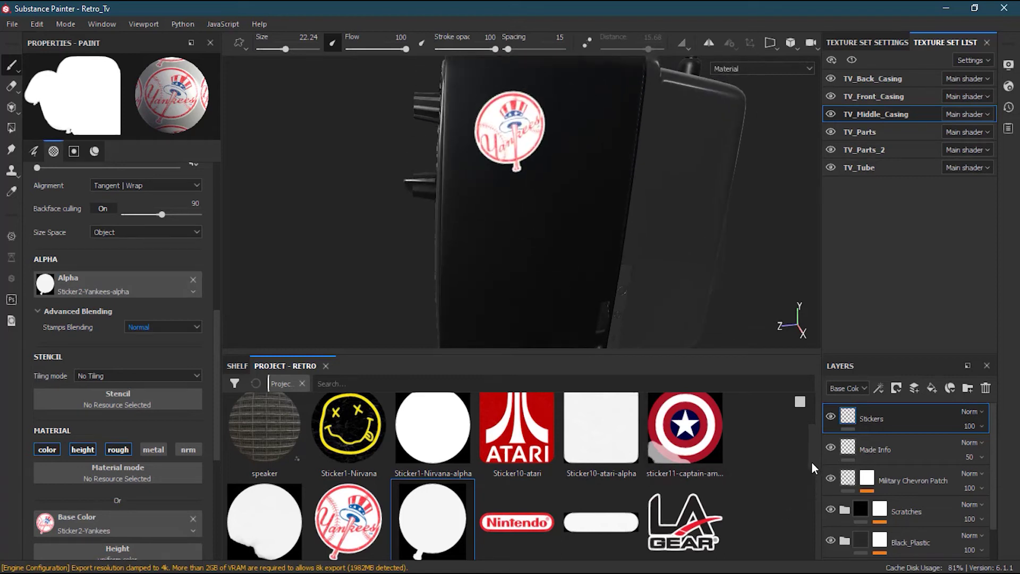
Load Sticker3-nintendo as the brush's base color and Sticker3-nintendo-alpha as its alpha.
scroll(806, 480, down, 1)
scroll(805, 511, down, 3)
scroll(806, 505, up, 3)
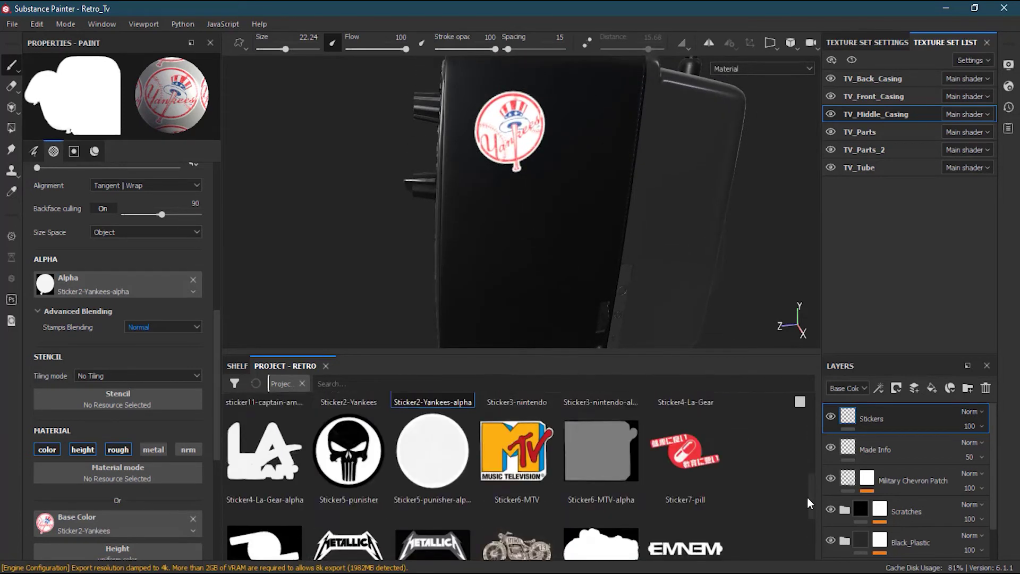
drag(809, 482, 808, 482)
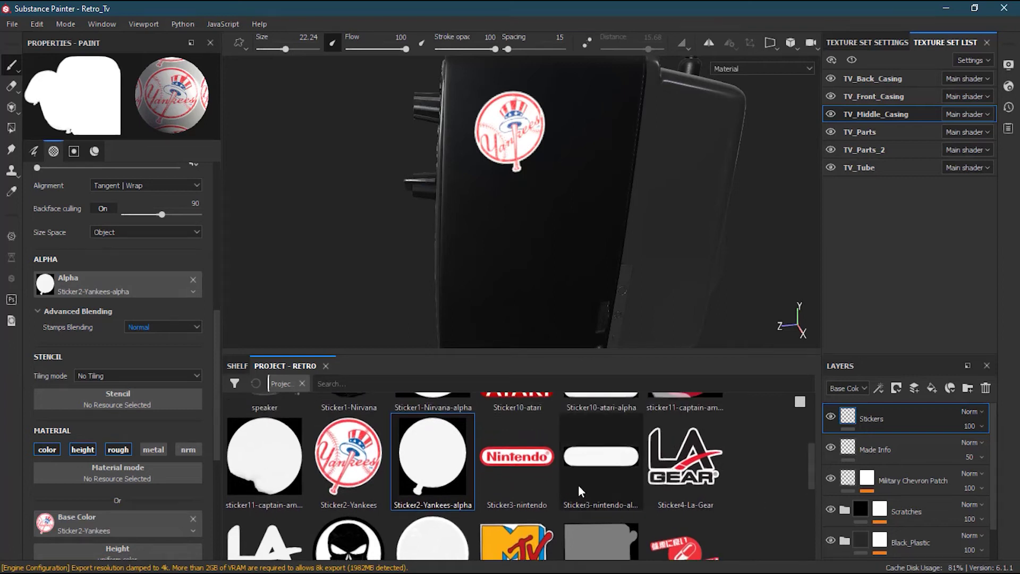
drag(534, 458, 249, 367)
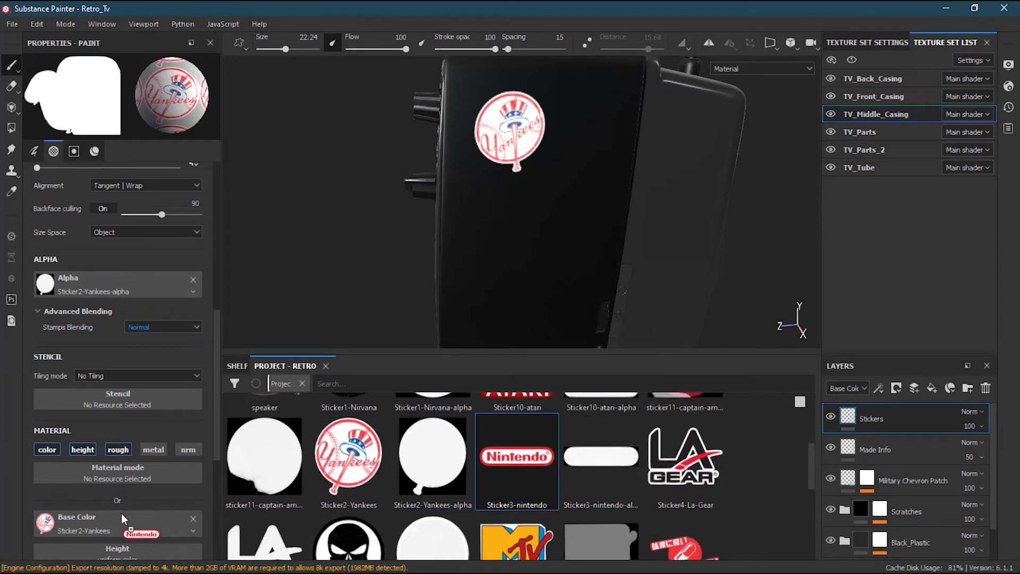
drag(122, 518, 136, 522)
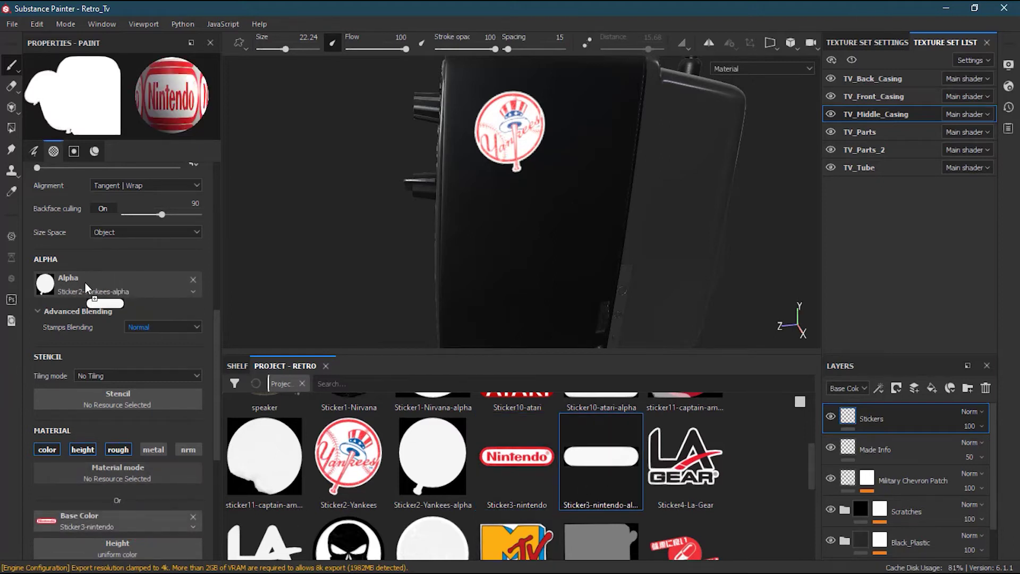
drag(85, 287, 88, 284)
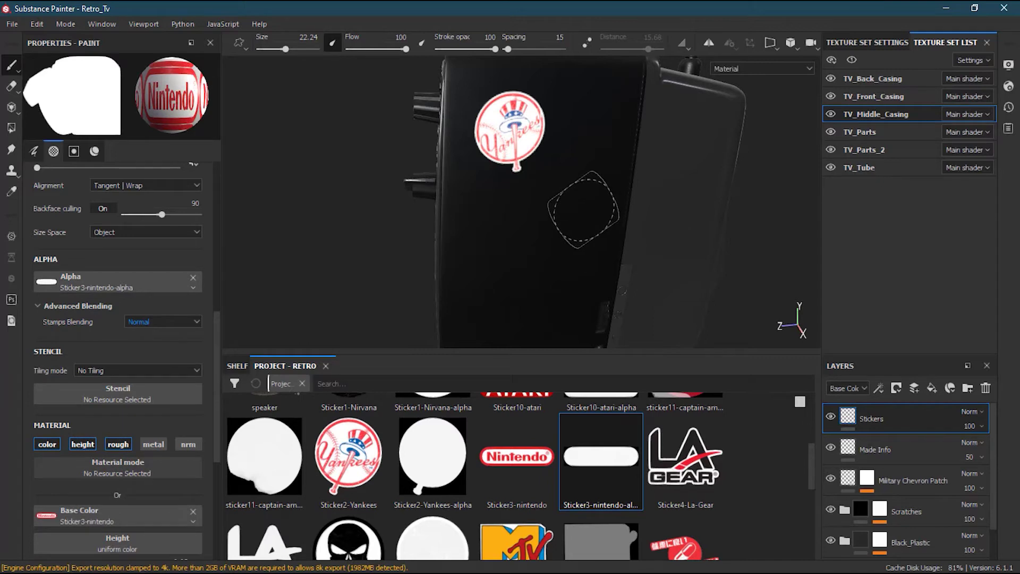
Try a Nintendo stamp beside the Yankees sticker at brush size about 12.6, and undo it.
mouse_move(570, 209)
ctrl+right_down()
mouse_move(539, 209)
mouse_move(572, 208)
ctrl+right_up()
mouse_move(587, 206)
alt+mouse_down()
mouse_move(577, 268)
mouse_move(566, 237)
alt+mouse_up()
click(562, 171)
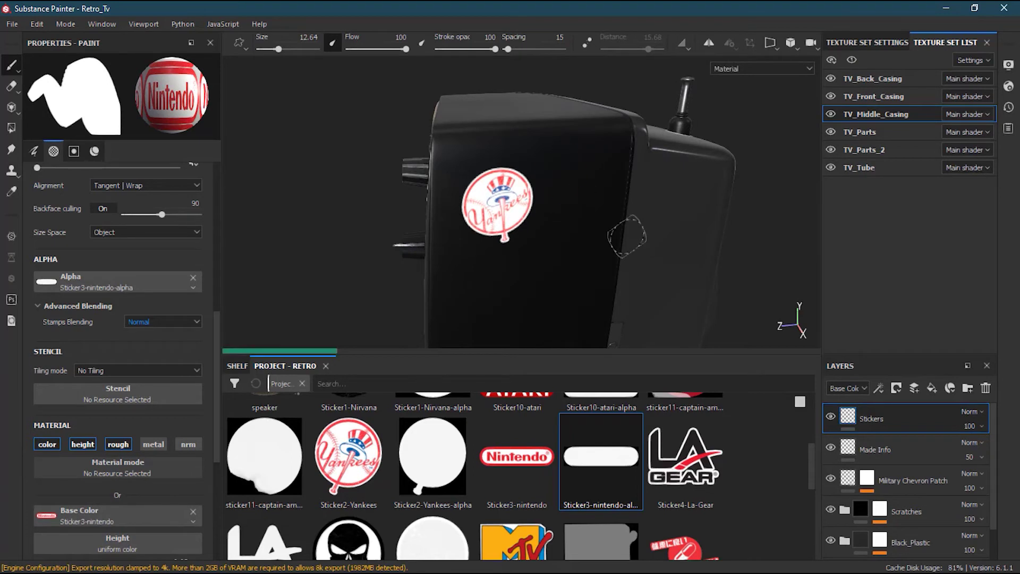
alt+right_drag(554, 227, 744, 215)
mouse_move(606, 214)
alt+mouse_down()
mouse_move(564, 215)
mouse_move(587, 212)
mouse_move(574, 206)
alt+mouse_up()
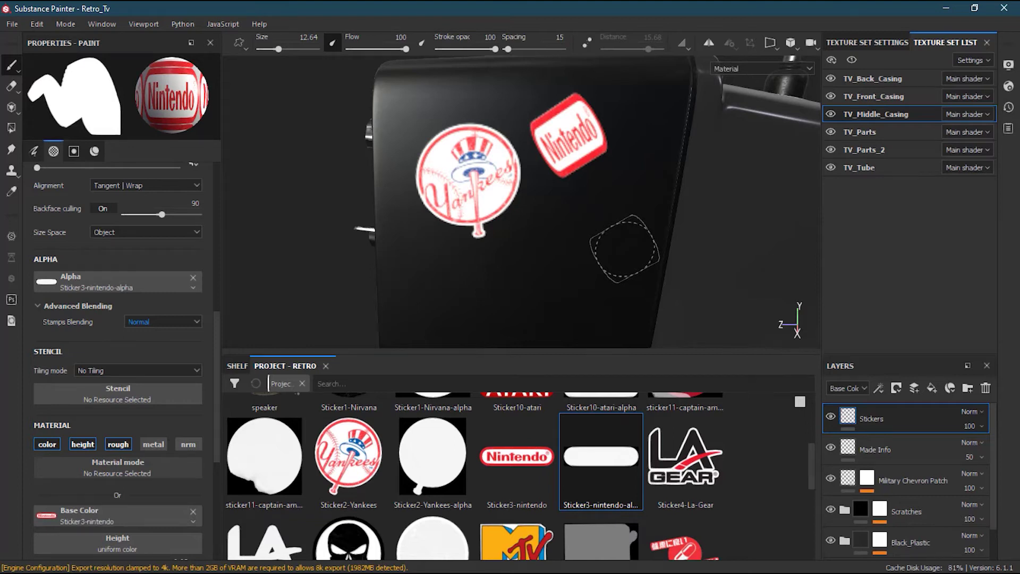
key(ctrl+z)
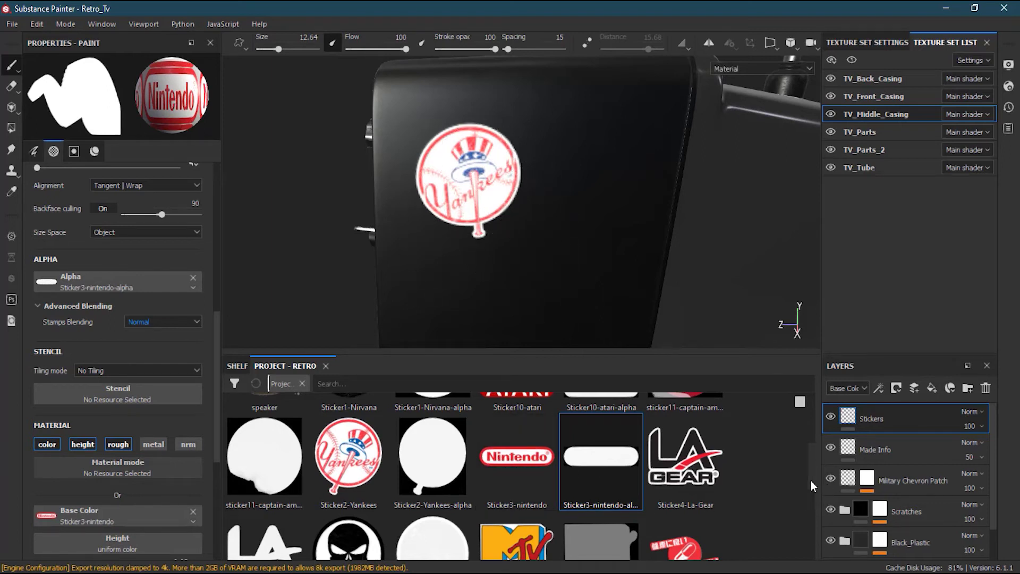
Load Sticker4-La-Gear as base color with Sticker4-La-Gear-alpha as alpha, and enlarge the brush to about 21.7.
scroll(814, 499, down, 1)
scroll(814, 489, up, 1)
scroll(814, 481, down, 1)
scroll(814, 482, down, 1)
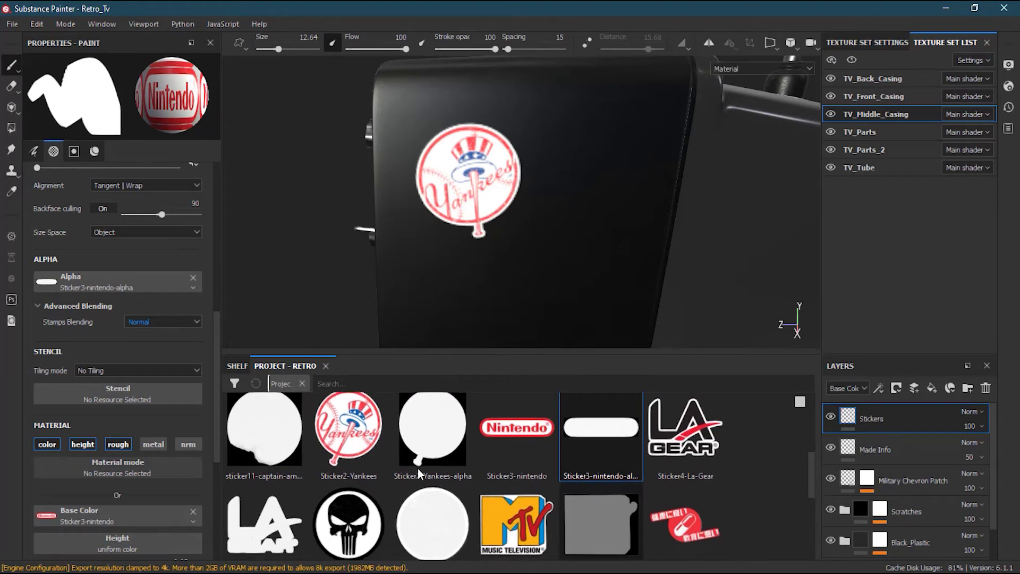
drag(703, 451, 127, 520)
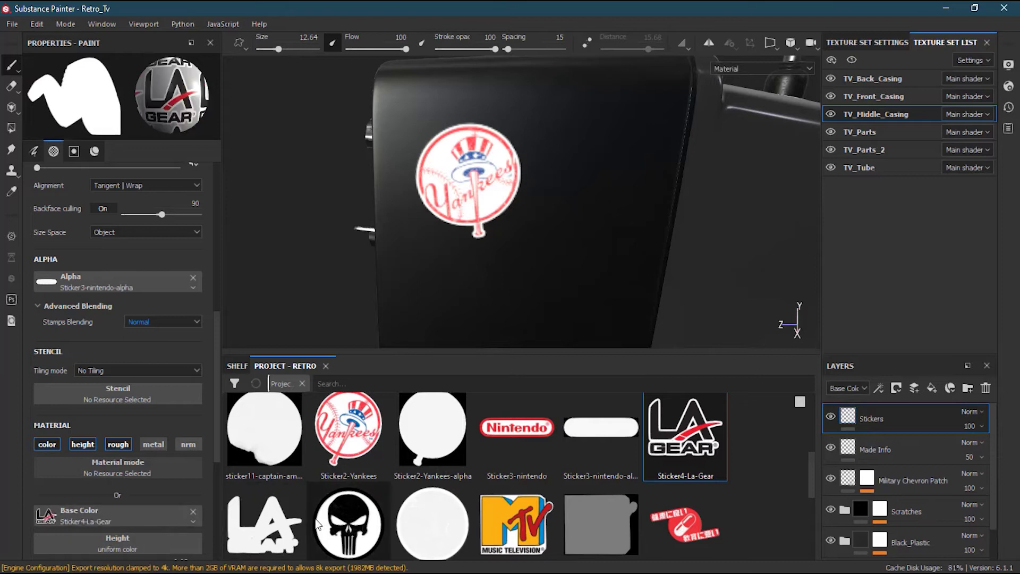
mouse_move(280, 526)
mouse_down()
mouse_move(105, 369)
mouse_move(93, 282)
mouse_up()
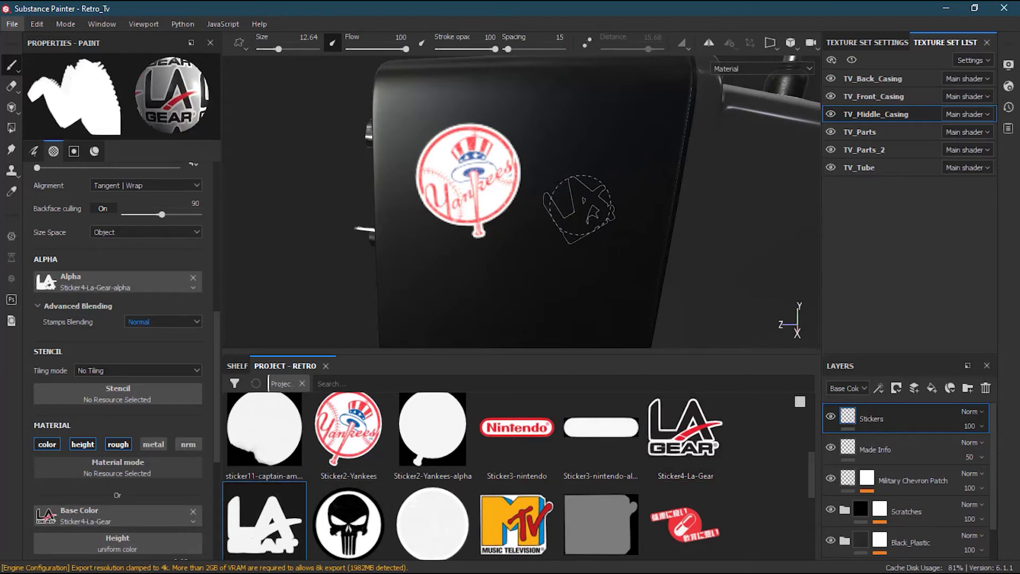
ctrl+right_drag(558, 270, 571, 271)
Try to stamp the LA Gear sticker below the Yankees sticker, and undo the stroke.
alt+middle_drag(571, 240, 565, 187)
drag(562, 249, 562, 261)
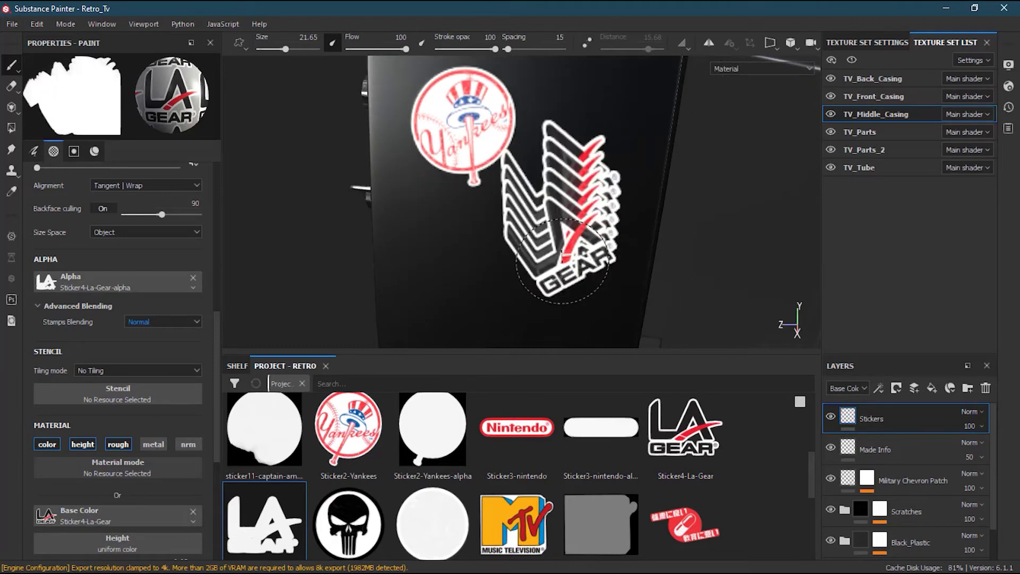
key(ctrl+z)
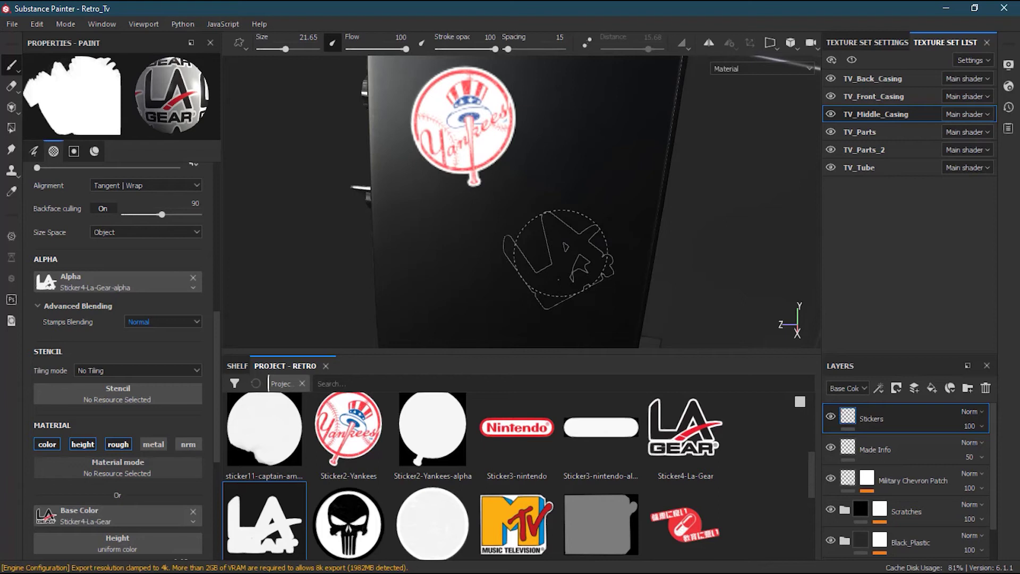
Rotate the LA Gear stamp nearly upright and place it once below the Yankees sticker, toward the casing's rear edge.
mouse_move(560, 253)
ctrl+mouse_down()
mouse_move(561, 269)
mouse_move(522, 262)
mouse_move(549, 216)
mouse_move(538, 178)
mouse_move(524, 193)
ctrl+mouse_up()
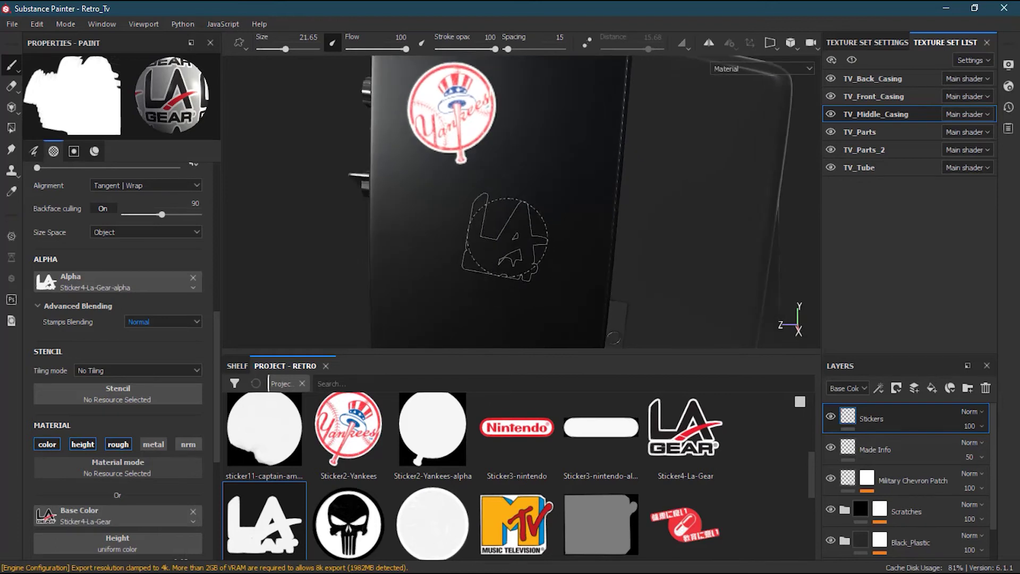
click(522, 233)
mouse_move(480, 287)
alt+mouse_down()
mouse_move(396, 273)
mouse_move(479, 287)
alt+mouse_up()
alt+right_drag(480, 287, 442, 287)
alt+drag(441, 287, 505, 295)
mouse_move(508, 296)
alt+middle_down()
mouse_move(529, 176)
mouse_move(501, 261)
mouse_move(537, 213)
mouse_move(504, 233)
mouse_move(506, 259)
alt+middle_up()
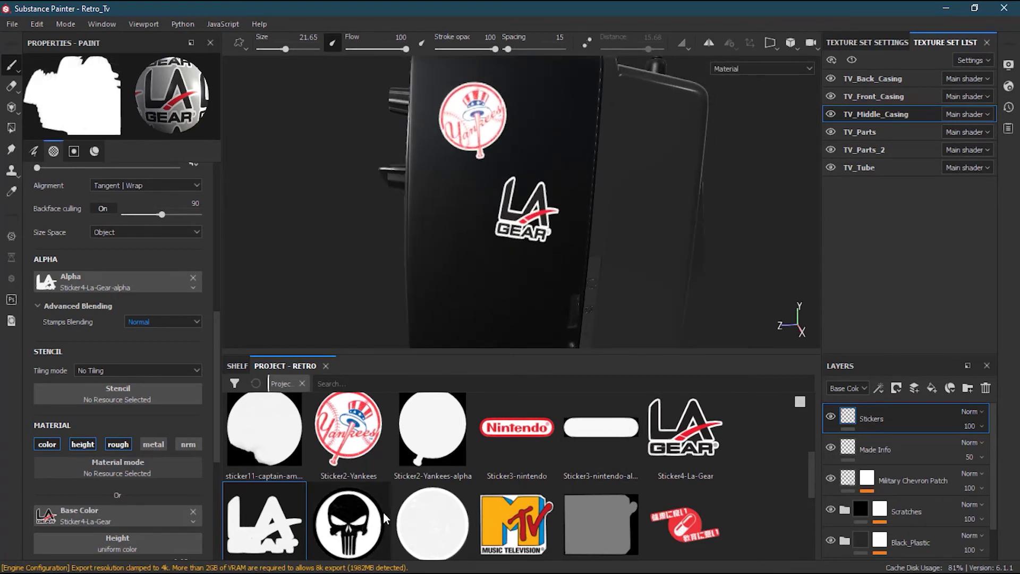
Load Sticker5-punisher with Sticker5-punisher-alpha and stamp it on the lower part of the knob-side casing at brush size about 28.9.
click(368, 524)
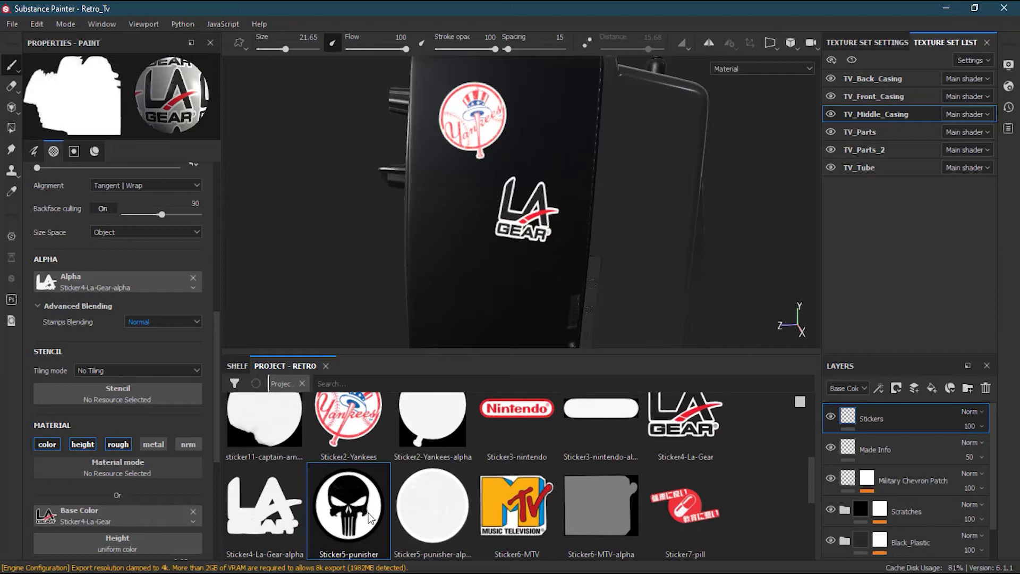
drag(367, 518, 110, 518)
drag(448, 508, 113, 279)
ctrl+right_drag(476, 298, 501, 305)
alt+middle_drag(501, 306, 506, 239)
alt+drag(506, 249, 499, 242)
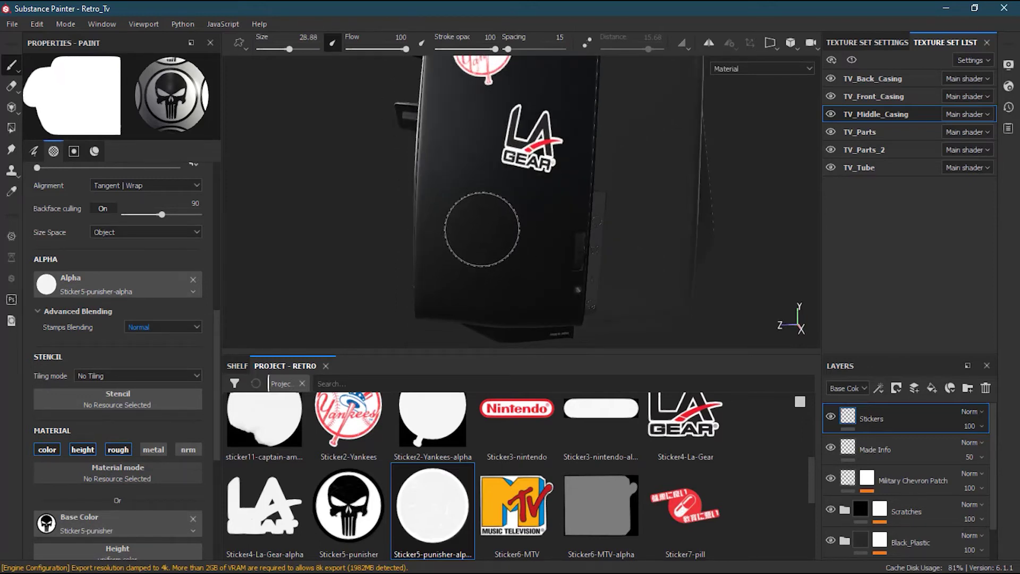
click(490, 206)
Turn to the casing's top and load Sticker6-MTV as base color with Sticker6-MTV-alpha as alpha.
mouse_move(549, 286)
alt+mouse_down()
mouse_move(510, 277)
mouse_move(691, 255)
mouse_move(822, 221)
mouse_move(454, 215)
mouse_move(693, 259)
mouse_move(669, 289)
mouse_move(546, 258)
alt+mouse_up()
alt+right_drag(545, 258, 720, 235)
drag(528, 502, 117, 519)
drag(602, 519, 579, 492)
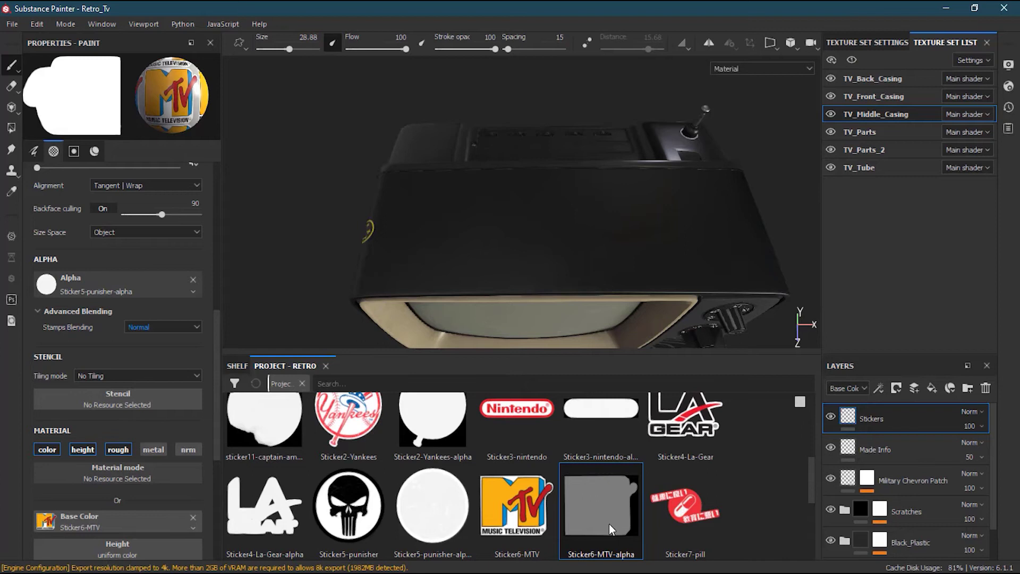
drag(598, 522, 112, 284)
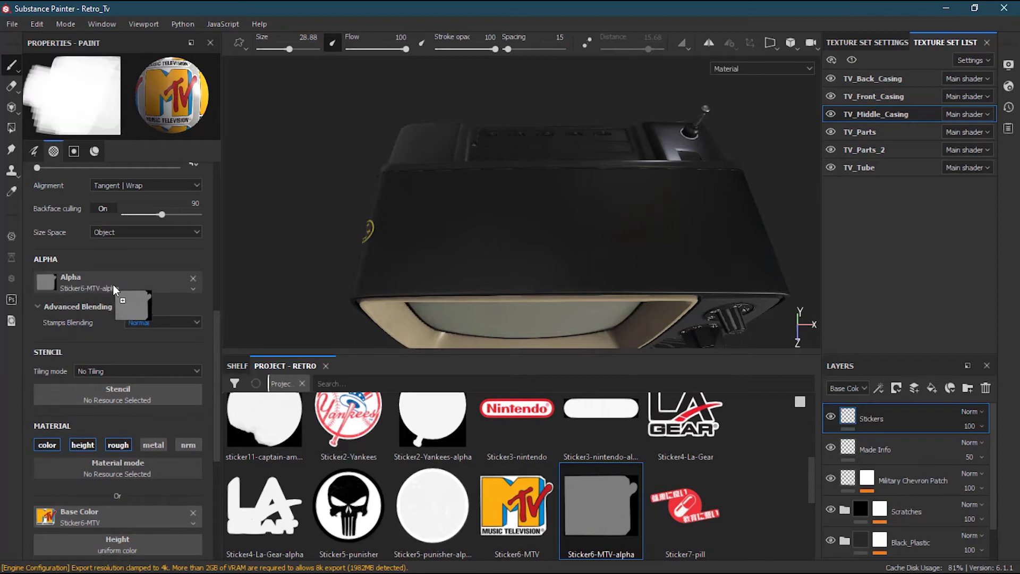
Tilt the MTV stamp slightly and place it on the casing's top, near the rear corner opposite the antenna.
alt+right_drag(531, 208, 591, 229)
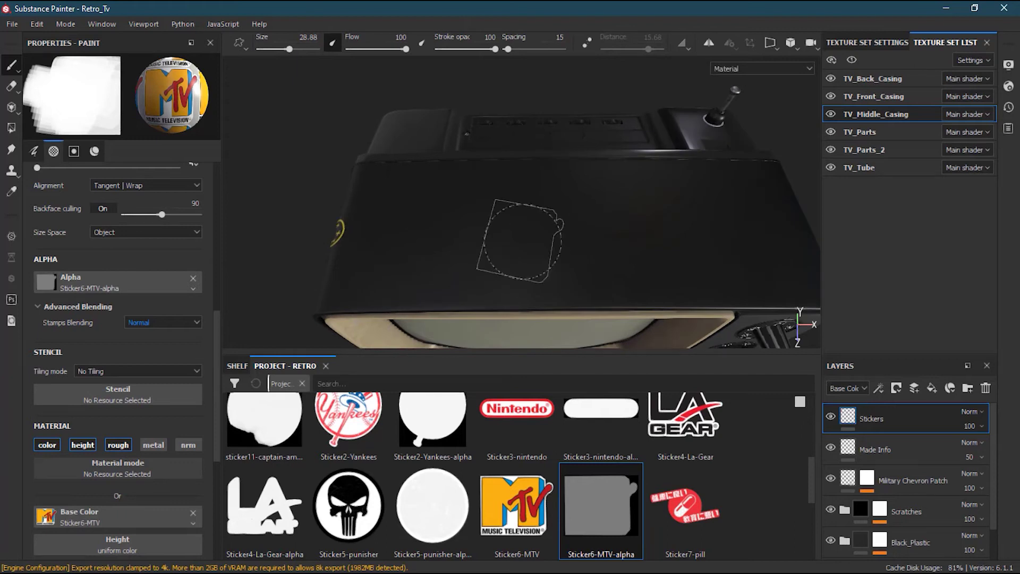
ctrl+drag(521, 242, 521, 243)
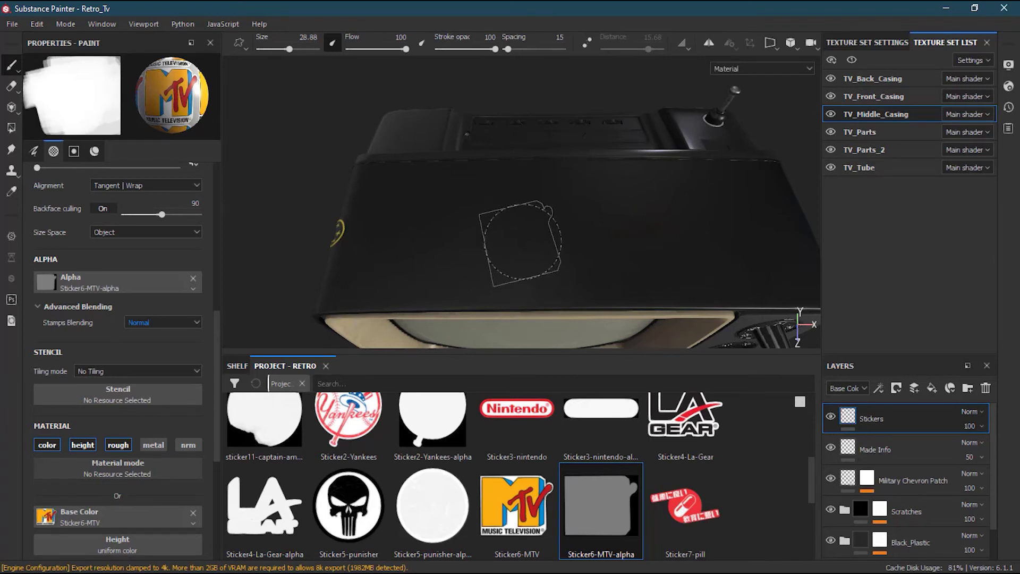
ctrl+right_drag(523, 240, 519, 239)
ctrl+drag(518, 240, 518, 240)
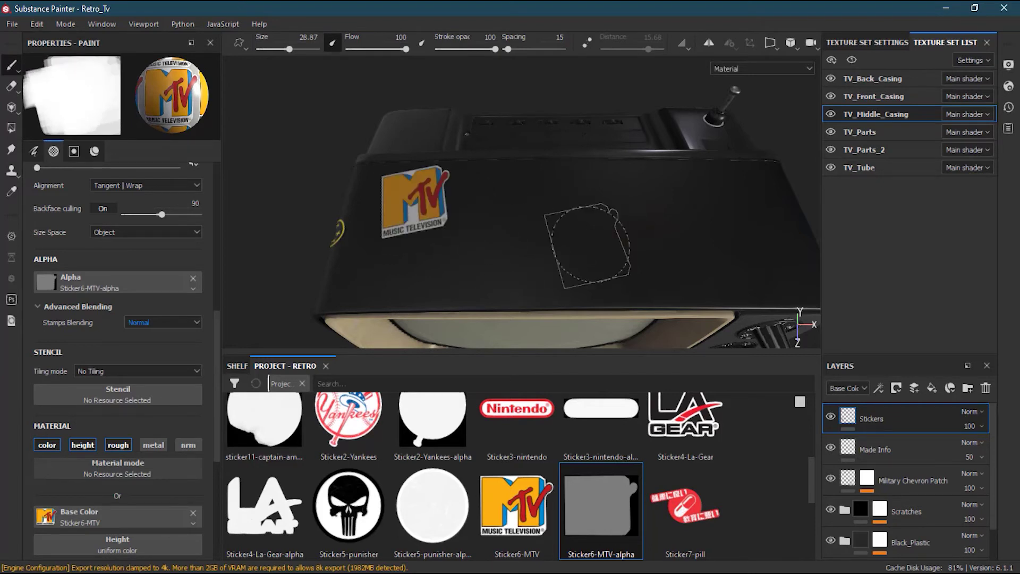
Load Sticker7-pill as base color with Sticker7-pill-alpha as alpha.
mouse_move(550, 236)
alt+mouse_down()
mouse_move(563, 282)
mouse_move(571, 250)
mouse_move(542, 205)
alt+mouse_up()
alt+middle_drag(523, 205, 510, 222)
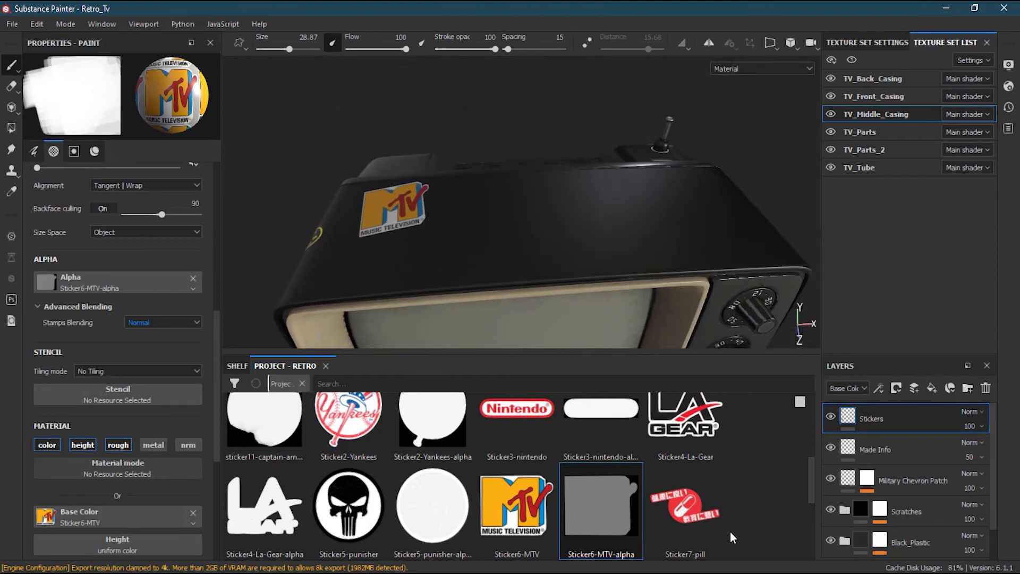
drag(685, 495, 159, 523)
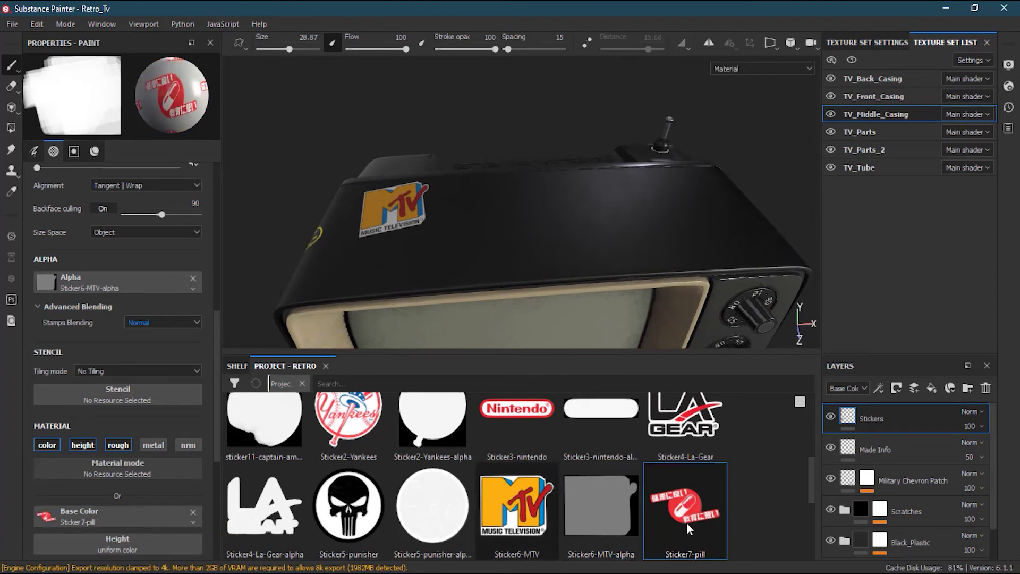
drag(811, 482, 807, 506)
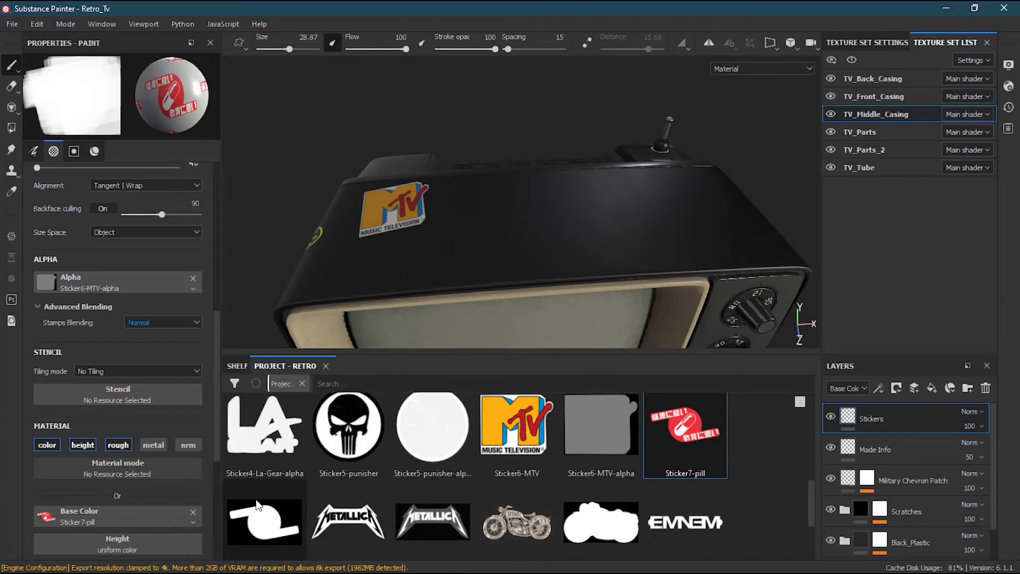
drag(274, 531, 117, 287)
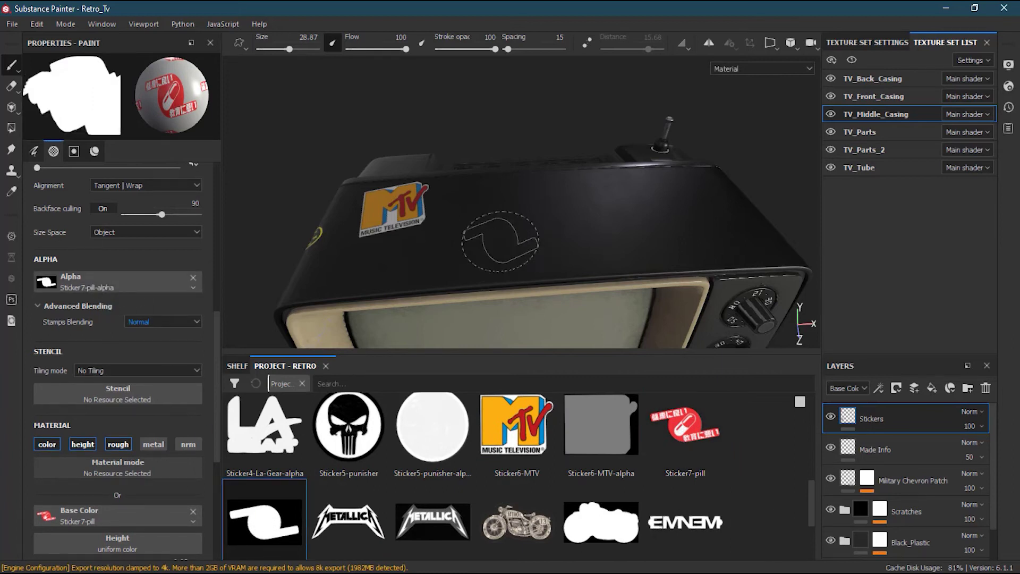
Rotate the pill stamp, set the brush size to about 28, and place it on the casing's top near the front edge beside MTV.
ctrl+drag(540, 233, 540, 236)
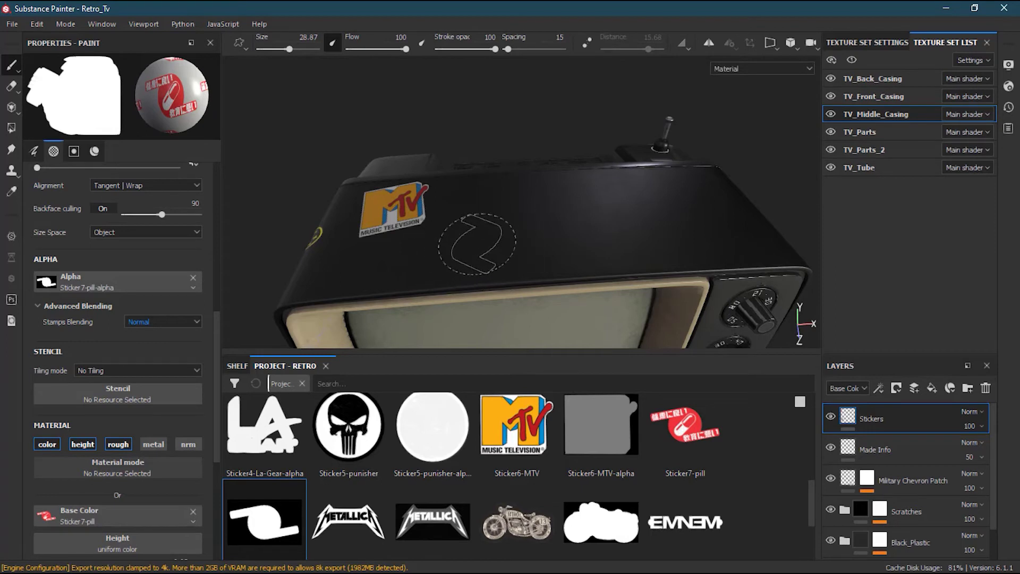
ctrl+right_drag(526, 220, 517, 224)
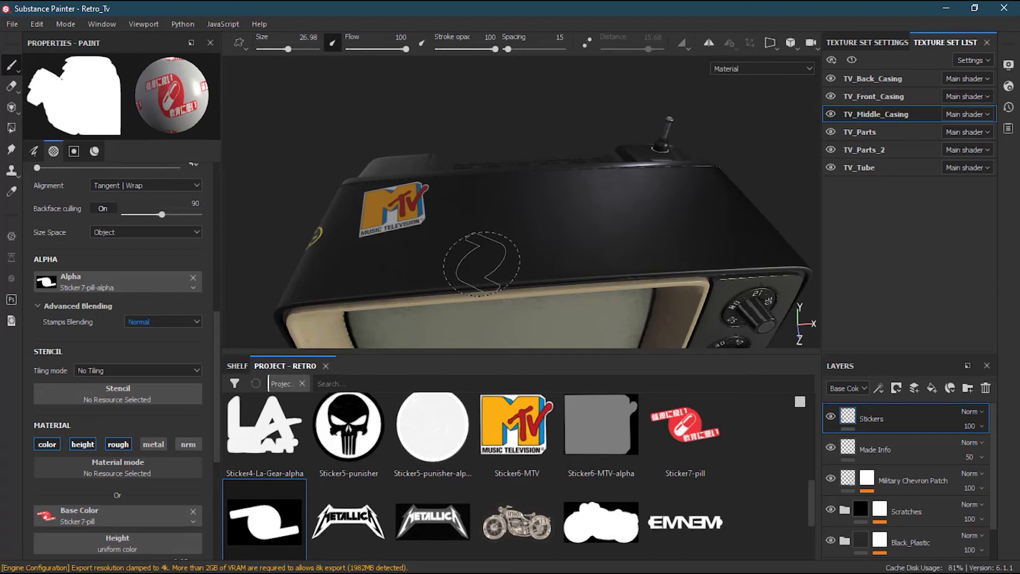
alt+drag(482, 257, 482, 242)
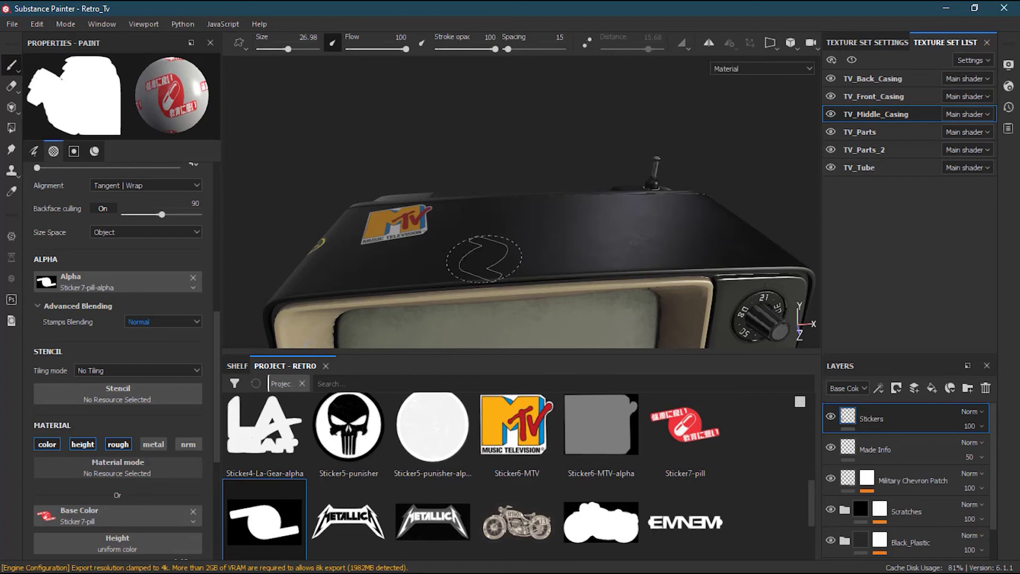
alt+drag(597, 224, 657, 209)
mouse_move(657, 211)
alt+mouse_down()
mouse_move(570, 196)
mouse_move(567, 186)
mouse_move(578, 219)
alt+mouse_up()
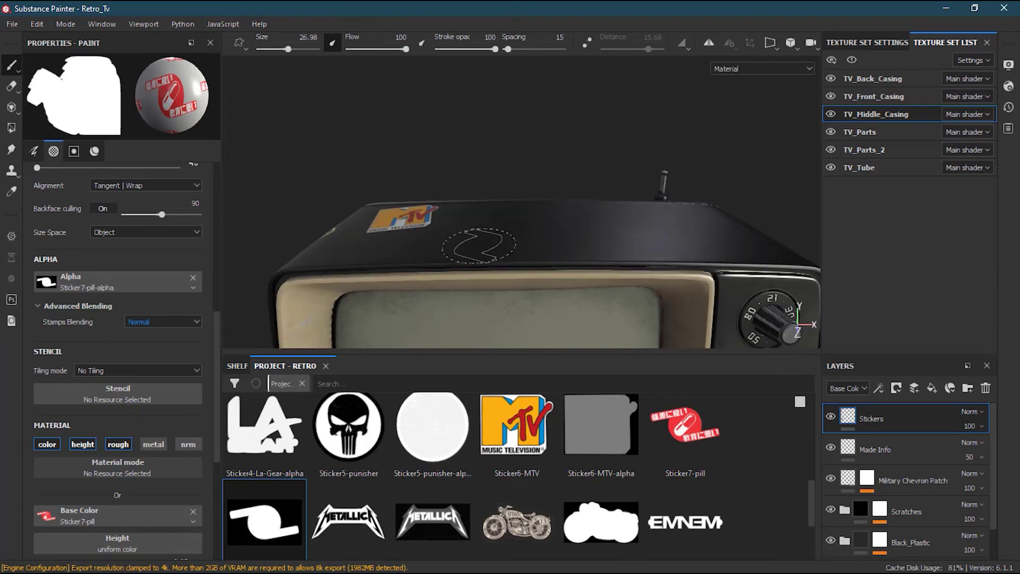
ctrl+right_drag(486, 234, 488, 234)
ctrl+drag(486, 233, 486, 232)
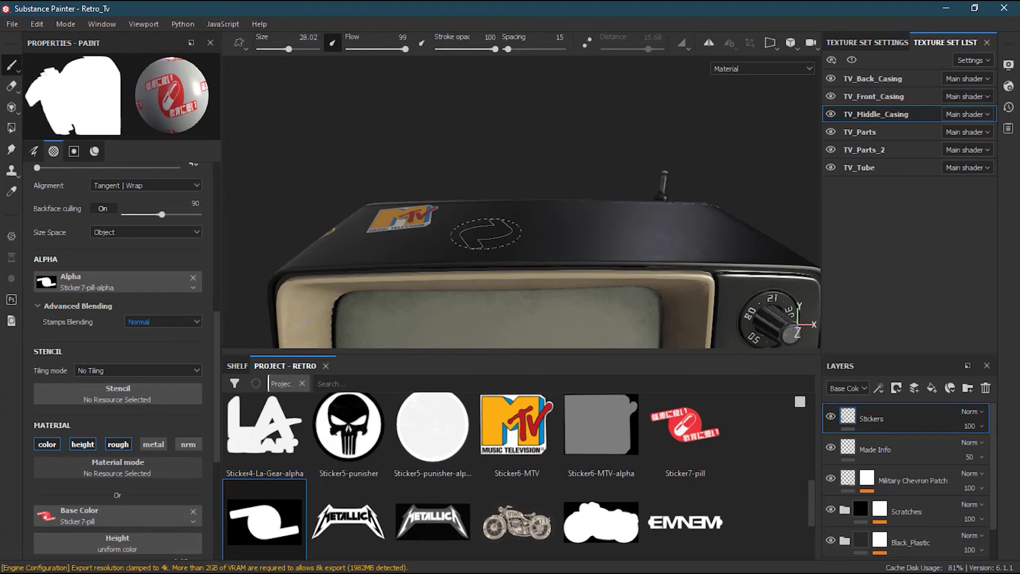
click(488, 246)
Load Sticker8-metallica as base color with Sticker8-metallica-alpha as alpha for the casing's top.
alt+drag(549, 221, 565, 201)
alt+right_drag(558, 205, 320, 263)
alt+drag(495, 261, 499, 312)
alt+middle_drag(549, 270, 501, 295)
alt+drag(502, 295, 568, 294)
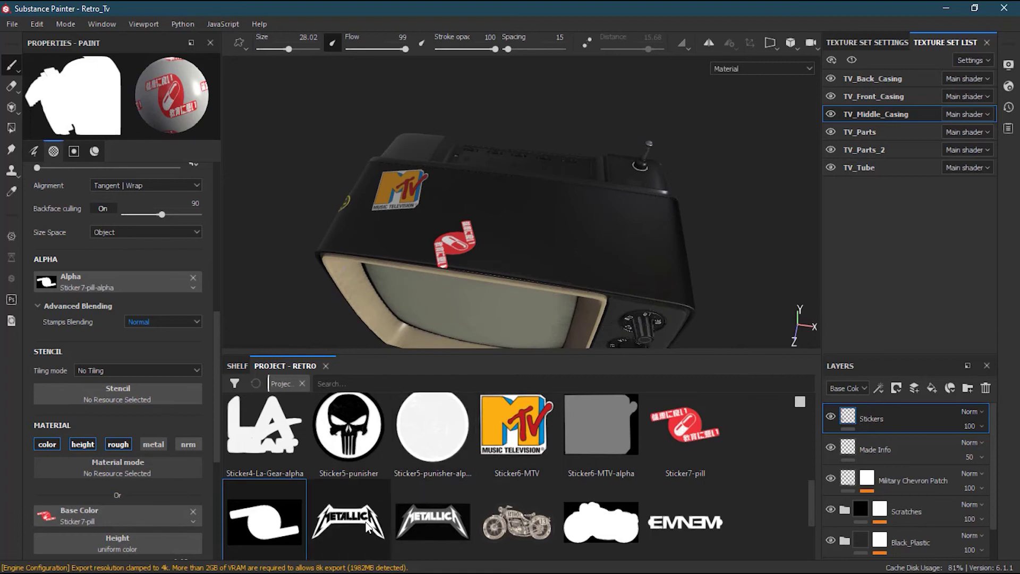
mouse_move(360, 520)
mouse_down()
mouse_move(74, 527)
mouse_move(90, 518)
mouse_up()
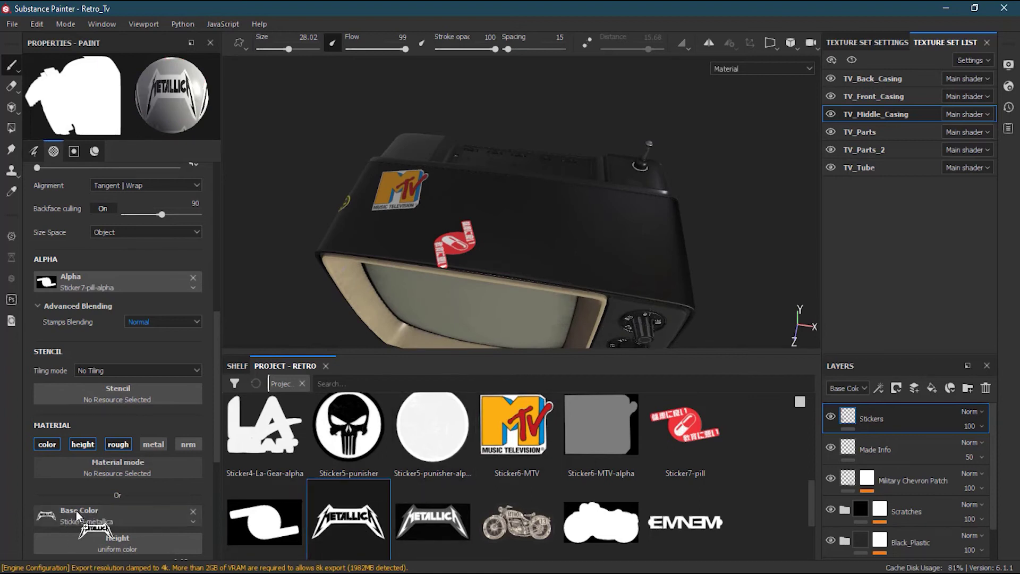
click(431, 517)
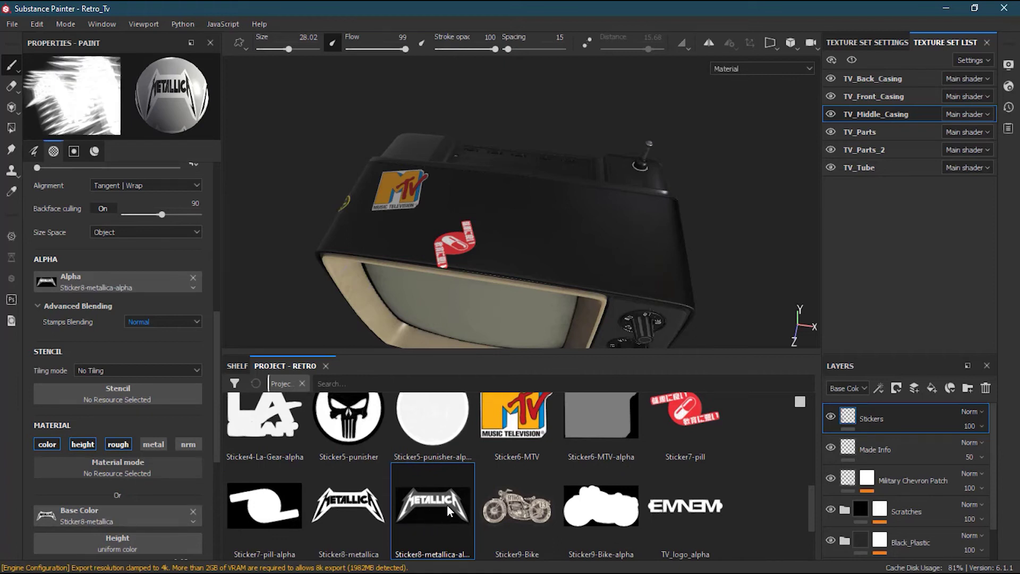
mouse_move(431, 509)
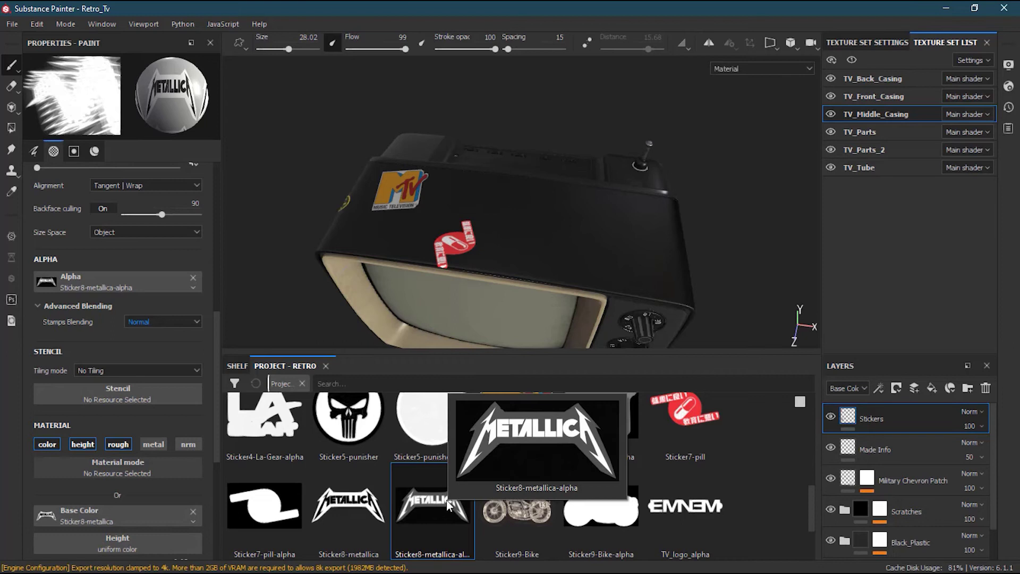
Rotate the Metallica stamp, set the brush size to about 30, and place it on the casing's top beside the pill sticker.
mouse_move(337, 505)
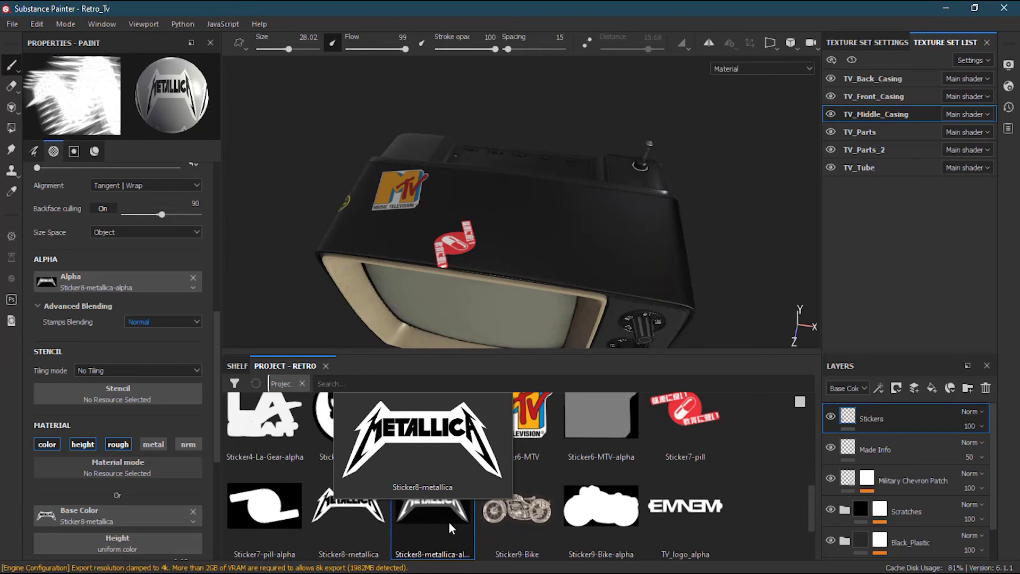
drag(367, 514, 103, 510)
mouse_move(427, 505)
mouse_down()
mouse_move(436, 504)
mouse_move(180, 485)
mouse_move(62, 280)
mouse_up()
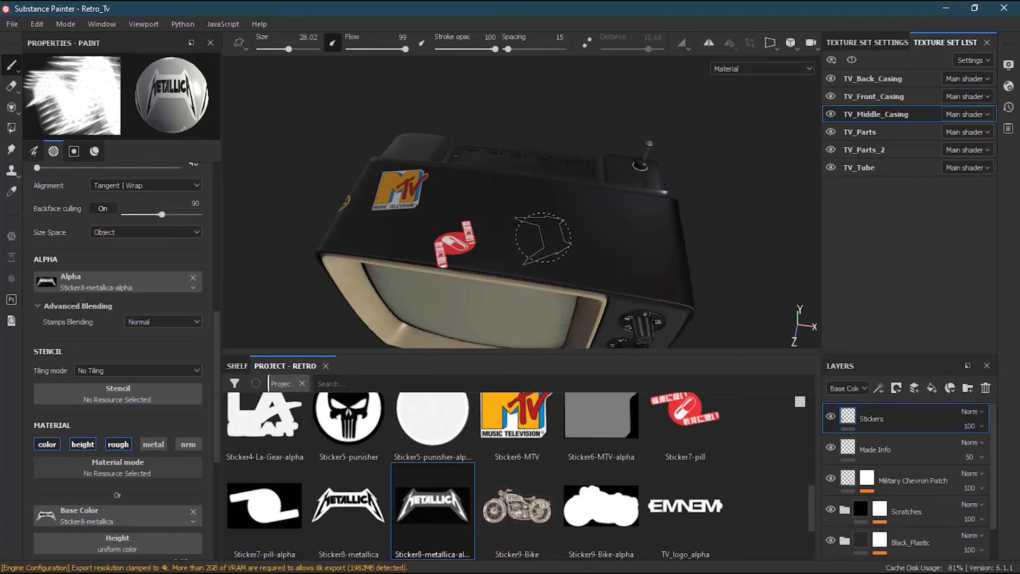
scroll(542, 240, up, 2)
mouse_move(542, 235)
ctrl+mouse_down()
mouse_move(543, 262)
mouse_move(557, 221)
mouse_move(497, 219)
mouse_move(521, 244)
ctrl+mouse_up()
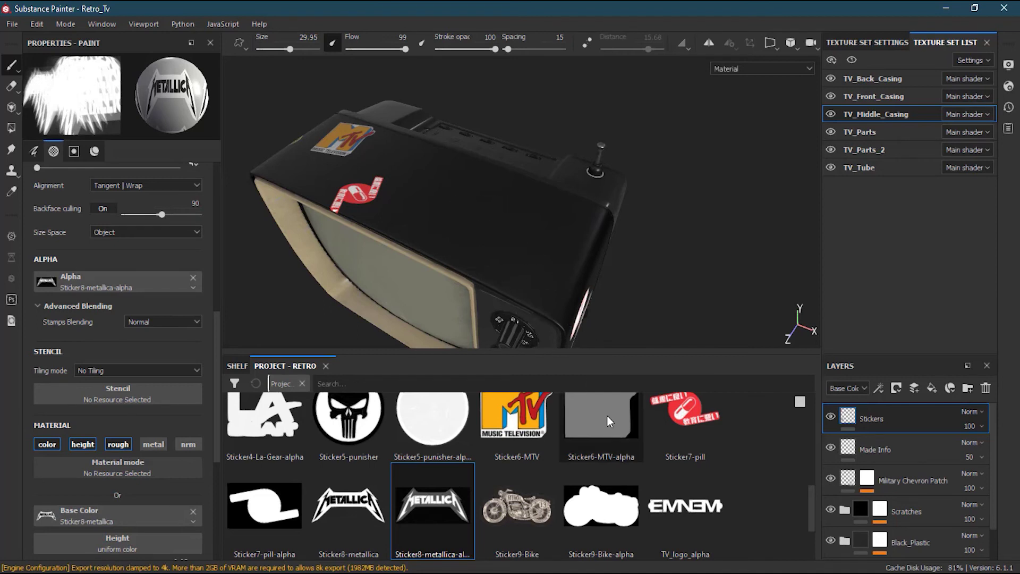
scroll(812, 529, down, 2)
scroll(812, 535, up, 2)
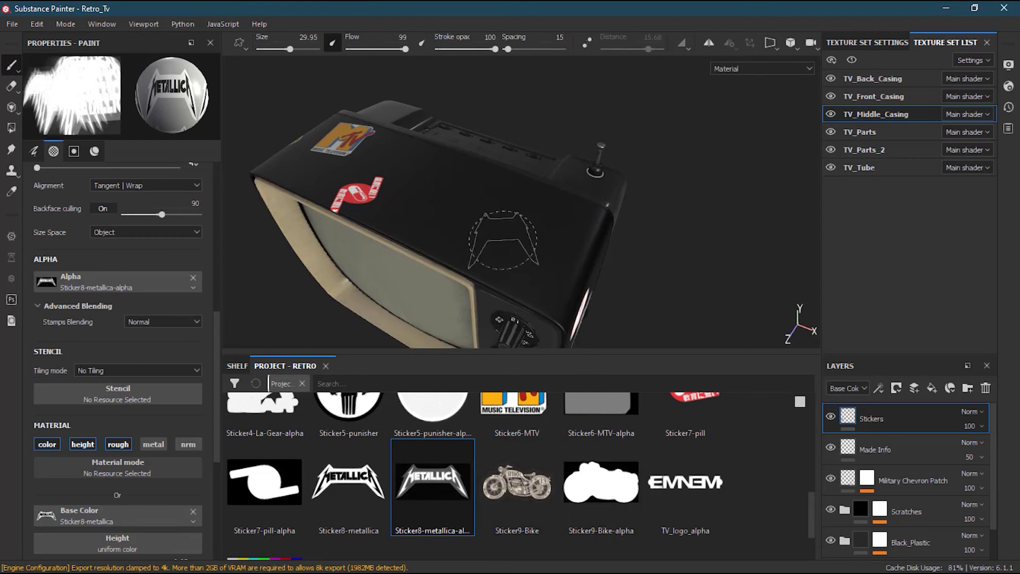
click(458, 197)
alt+right_drag(471, 250, 598, 248)
alt+drag(481, 239, 518, 215)
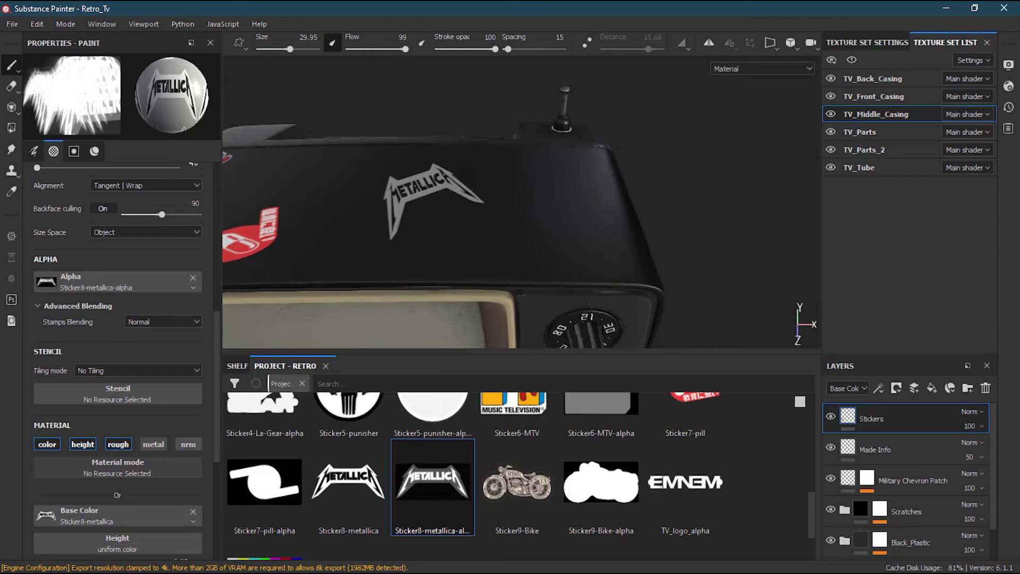
Load Sticker9-Bike as base color with Sticker9-Bike-alpha as alpha, and stamp it on the casing's side near the lower front corner.
alt+right_drag(518, 228, 456, 239)
alt+drag(361, 277, 436, 245)
alt+middle_drag(473, 228, 496, 212)
alt+drag(496, 213, 491, 250)
scroll(491, 250, up, 2)
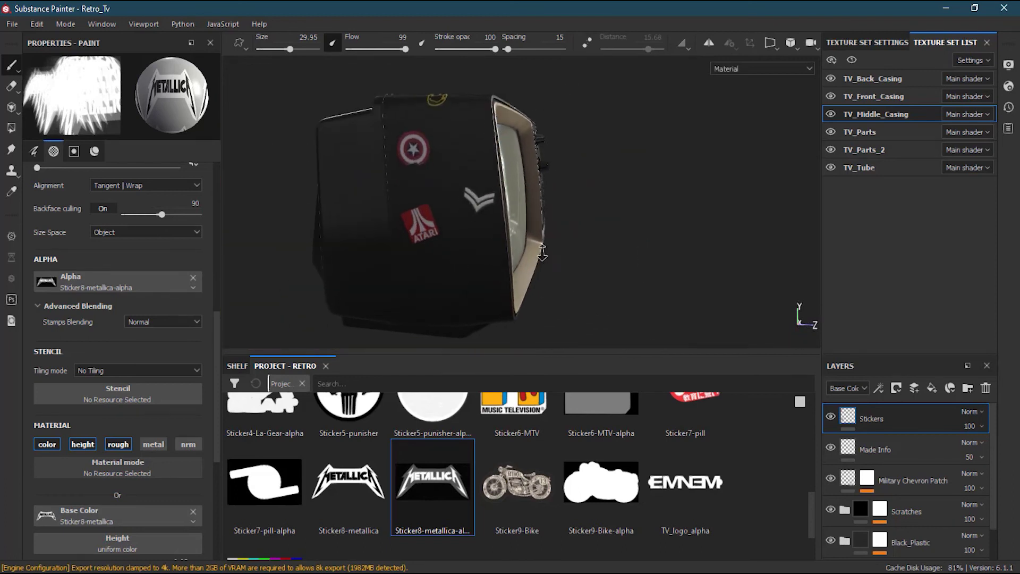
click(531, 486)
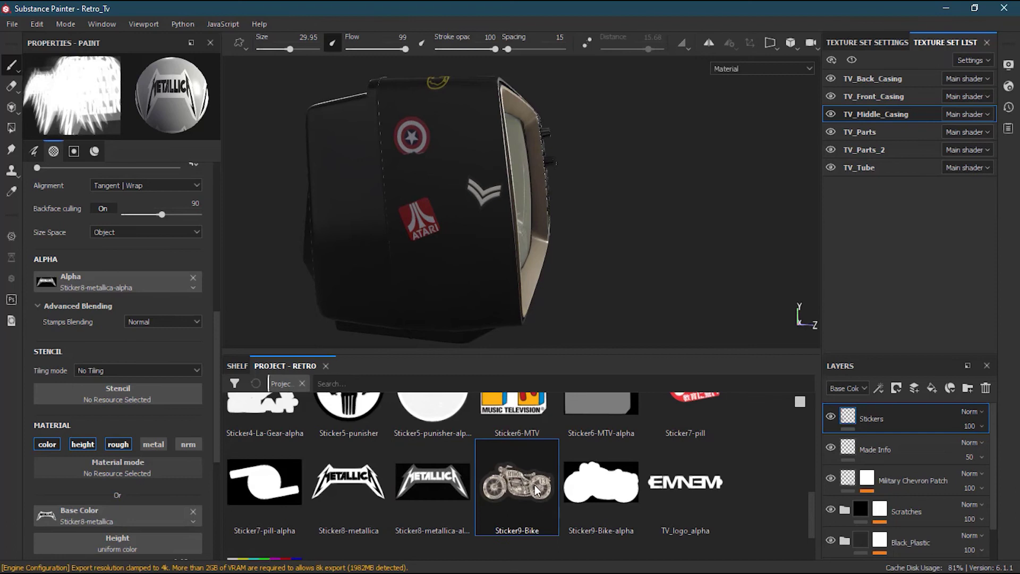
drag(536, 490, 130, 514)
mouse_move(600, 489)
mouse_down()
mouse_move(149, 297)
mouse_move(128, 273)
mouse_up()
mouse_move(447, 280)
ctrl+right_down()
mouse_move(477, 280)
mouse_move(448, 280)
ctrl+right_up()
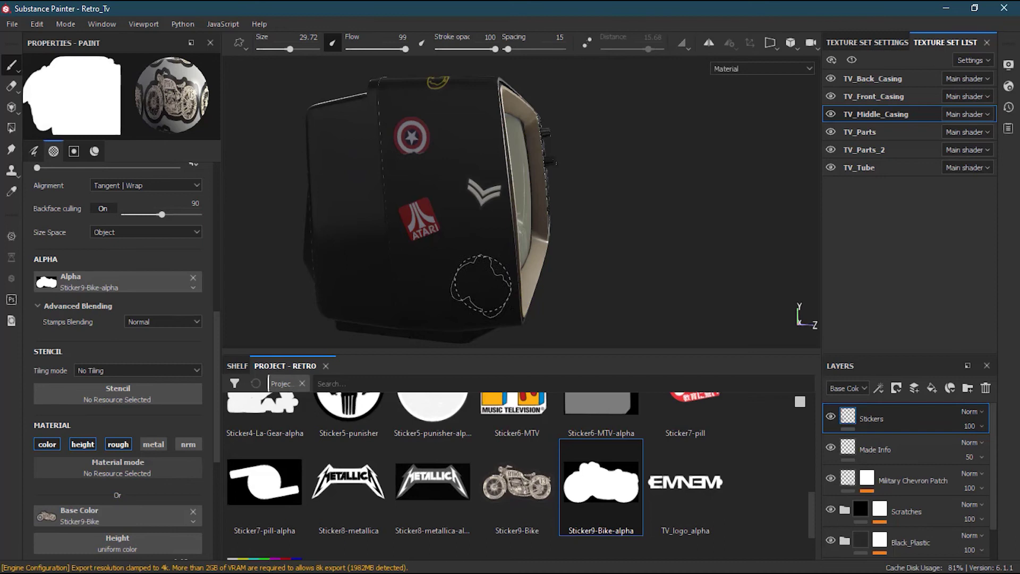
Load sticker11-captain-america as base color with its matching alpha, and stamp it on the casing's top between Metallica and the dial-side edge.
mouse_move(635, 286)
alt+mouse_down()
mouse_move(573, 296)
mouse_move(534, 214)
mouse_move(535, 191)
mouse_move(525, 197)
alt+mouse_up()
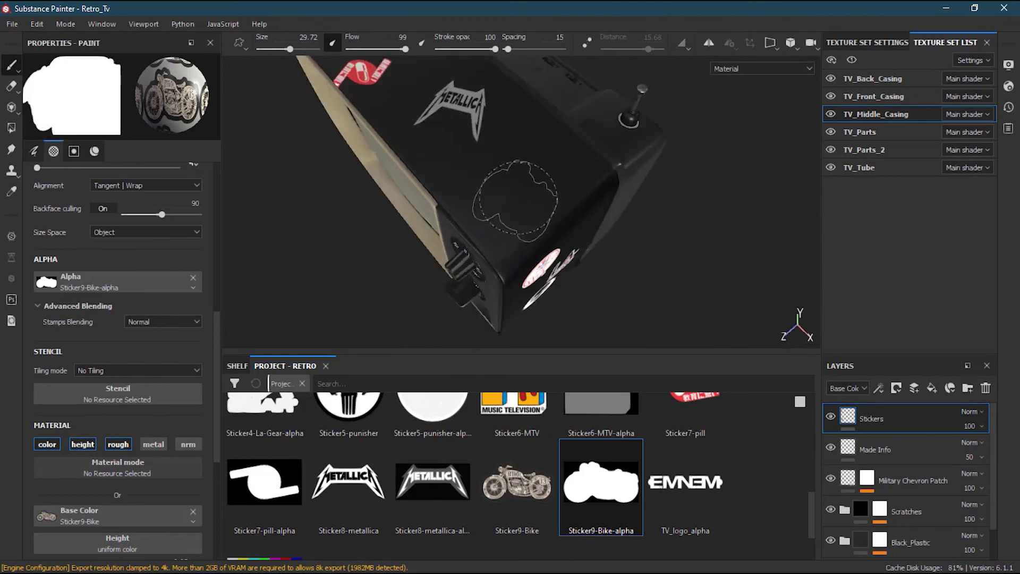
scroll(809, 527, down, 2)
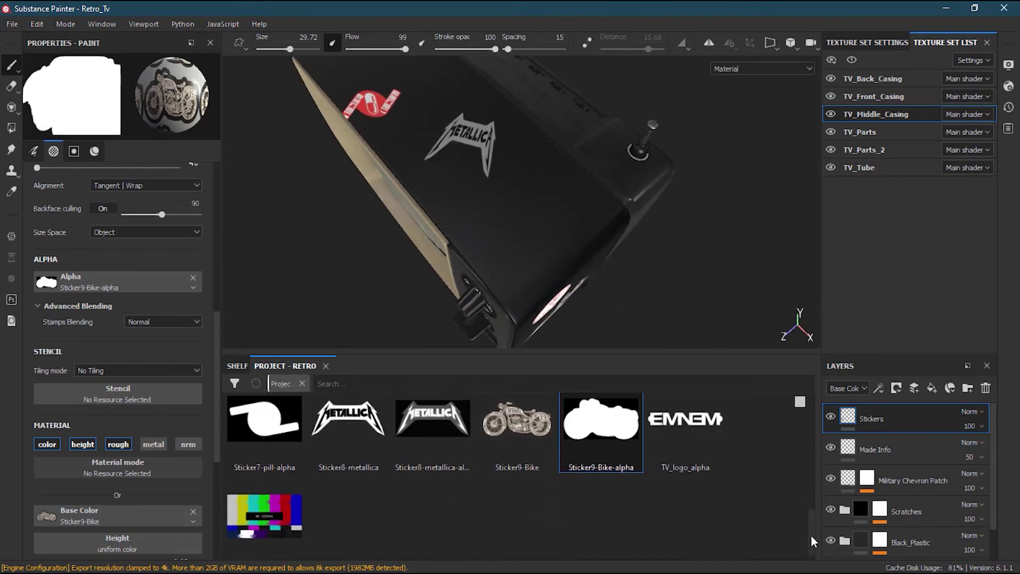
drag(814, 515, 810, 456)
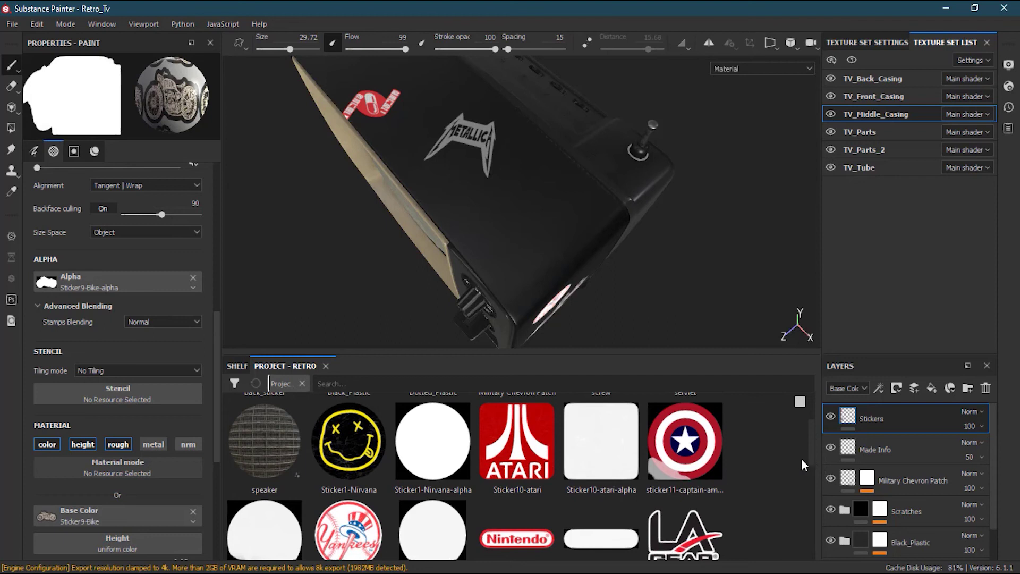
drag(818, 449, 811, 455)
drag(685, 434, 72, 519)
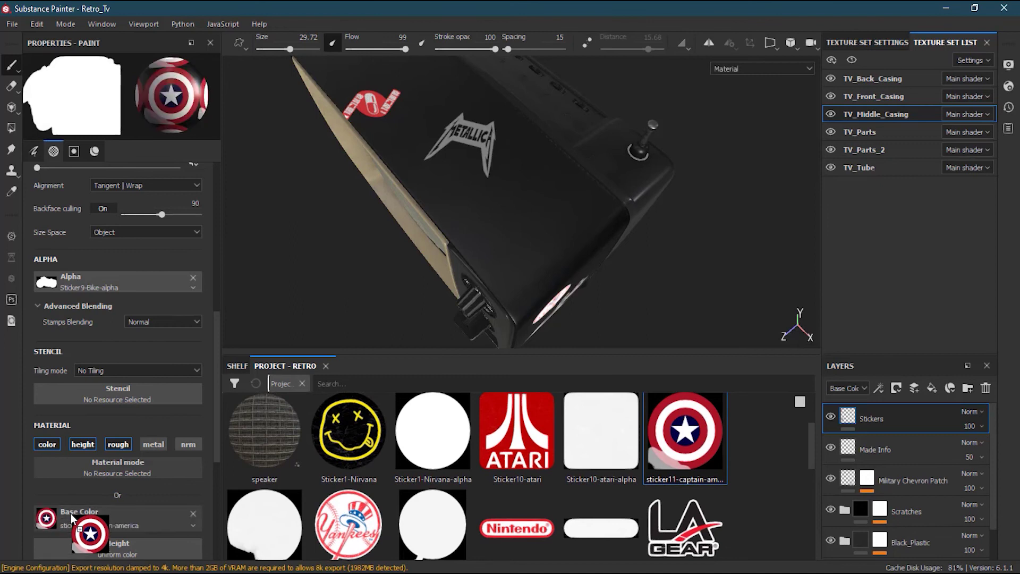
drag(264, 522, 145, 289)
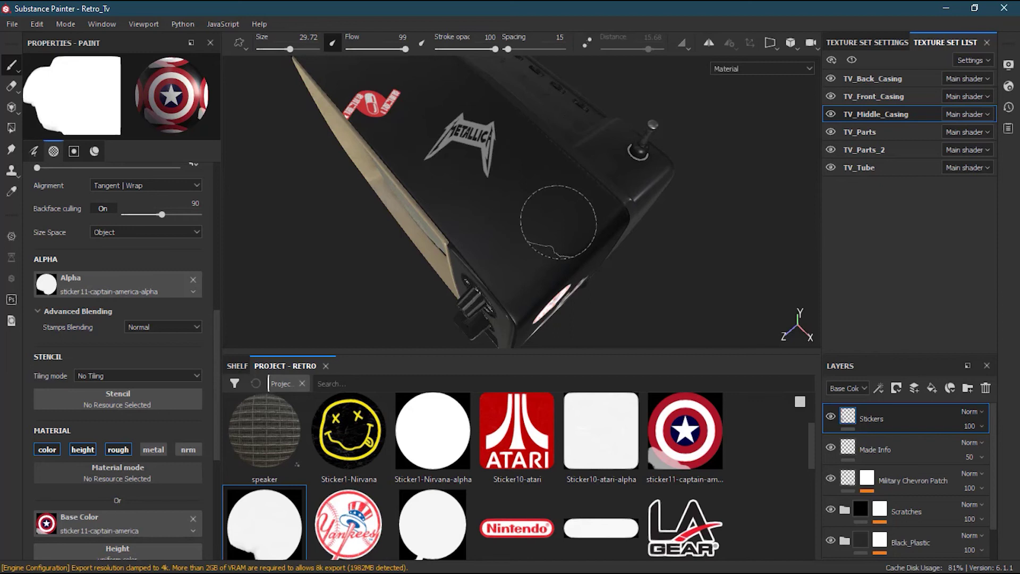
click(558, 222)
Examine the sticker placement and overall look of the TV from the front, sides, top, and rear.
alt+drag(712, 287, 652, 239)
alt+right_drag(651, 239, 457, 219)
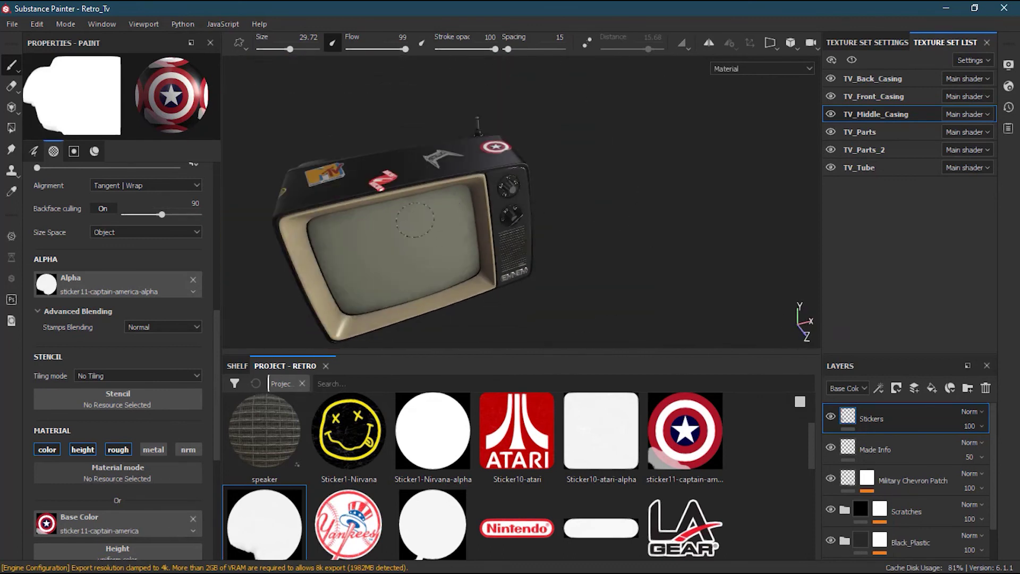
alt+middle_drag(457, 219, 528, 220)
alt+drag(608, 225, 587, 235)
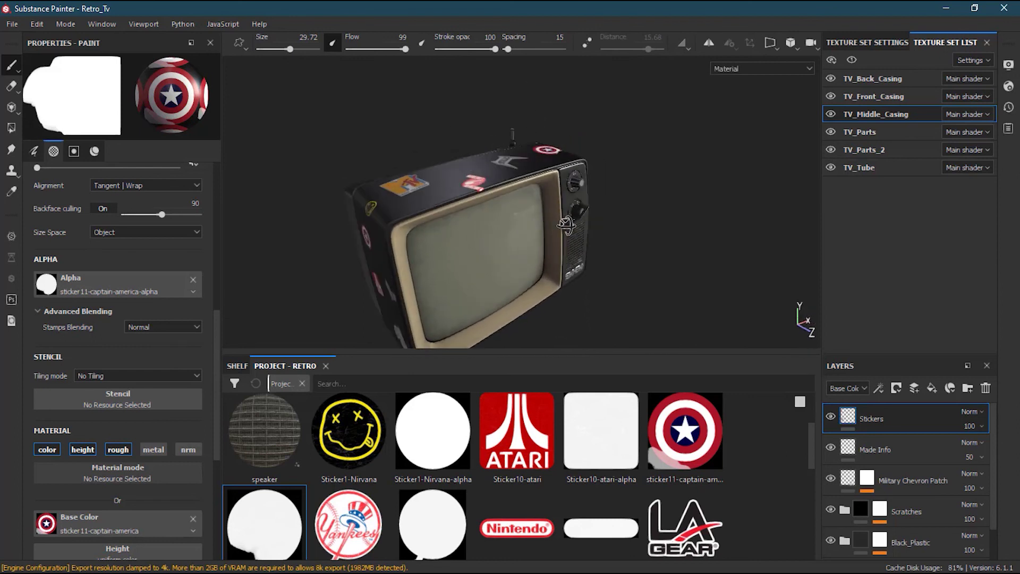
alt+drag(474, 246, 465, 273)
alt+drag(579, 308, 734, 234)
alt+right_drag(537, 233, 484, 250)
alt+drag(483, 250, 578, 245)
alt+right_drag(579, 245, 470, 252)
alt+drag(471, 252, 495, 228)
alt+middle_drag(516, 237, 587, 237)
mouse_move(587, 237)
alt+mouse_down()
mouse_move(576, 256)
mouse_move(551, 252)
alt+mouse_up()
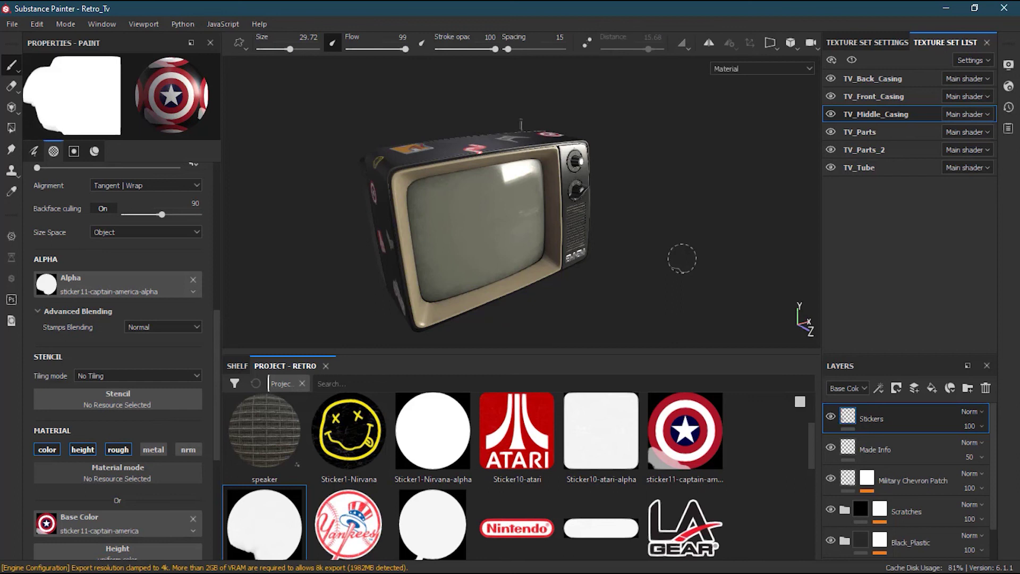
mouse_move(405, 215)
alt+mouse_down()
mouse_move(589, 197)
mouse_move(510, 225)
mouse_move(523, 172)
mouse_move(528, 228)
mouse_move(480, 167)
mouse_move(492, 159)
mouse_move(502, 175)
mouse_move(653, 192)
mouse_move(473, 206)
mouse_move(749, 178)
mouse_move(697, 212)
mouse_move(680, 242)
mouse_move(636, 232)
alt+mouse_up()
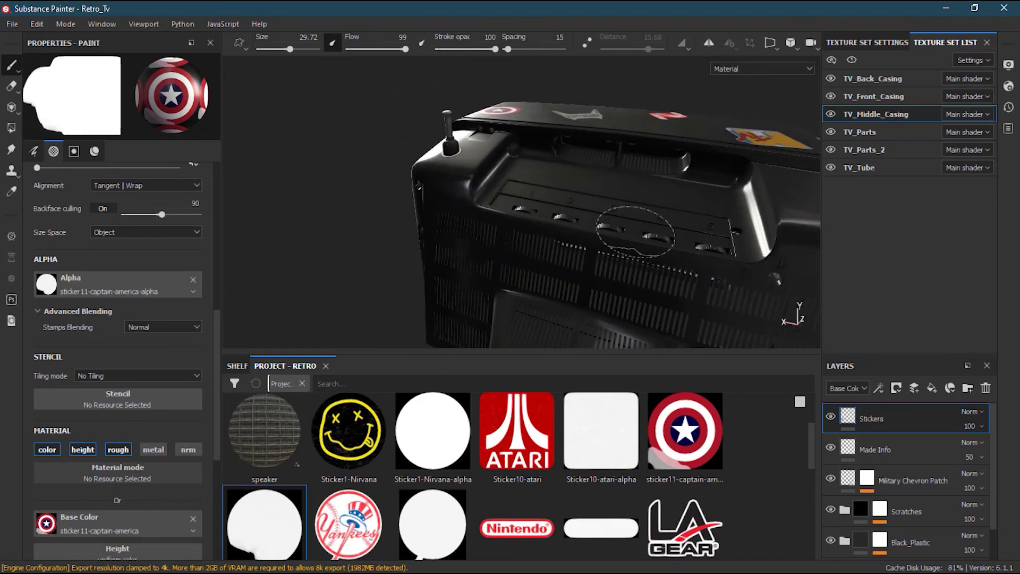
alt+right_drag(636, 232, 504, 223)
alt+middle_drag(665, 202, 608, 151)
alt+drag(627, 170, 457, 215)
alt+middle_drag(616, 165, 367, 183)
alt+drag(628, 204, 479, 228)
alt+middle_drag(479, 223, 547, 229)
alt+right_drag(558, 229, 516, 235)
alt+drag(675, 218, 633, 187)
alt+right_drag(627, 187, 574, 190)
mouse_move(611, 202)
alt+mouse_down()
mouse_move(636, 230)
mouse_move(639, 220)
alt+mouse_up()
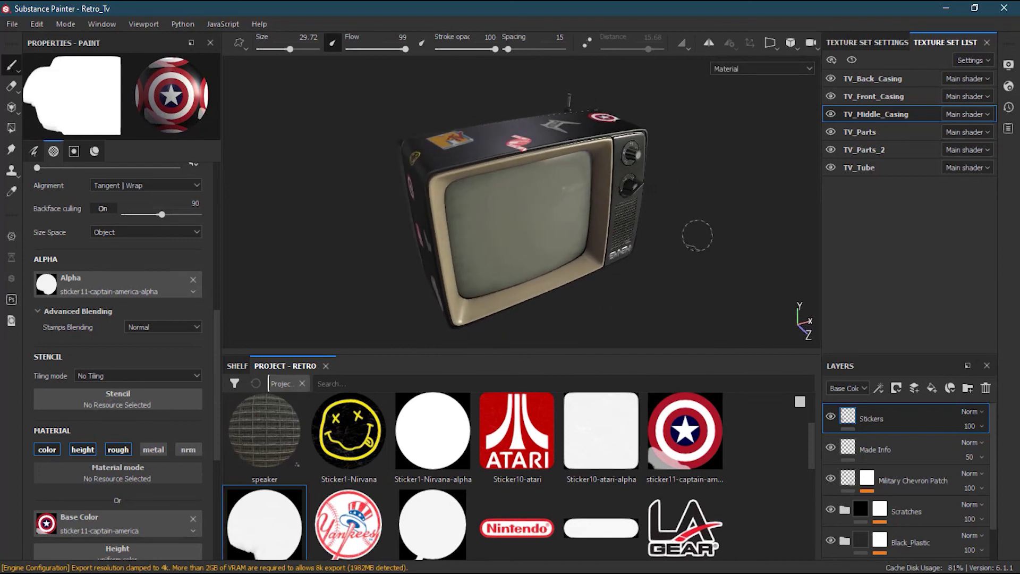